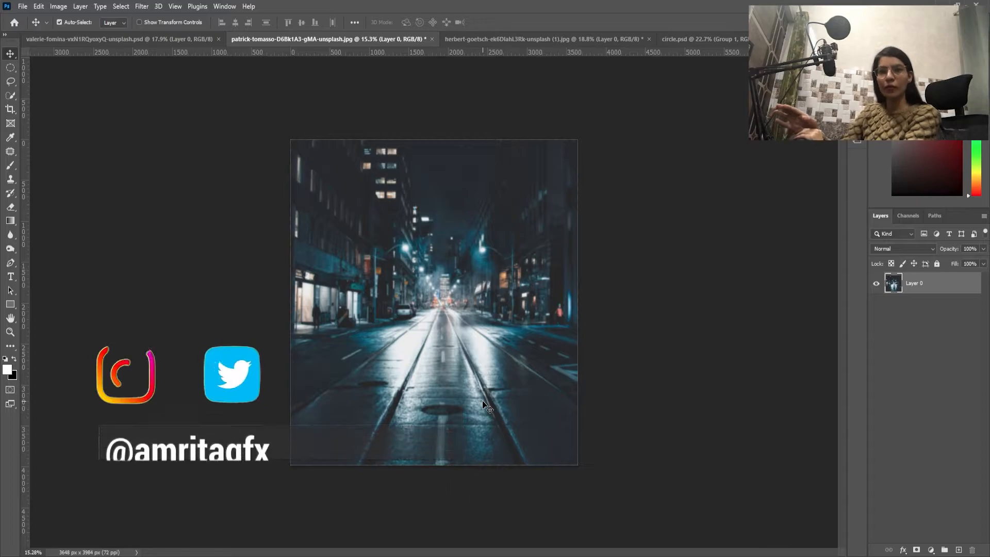
- Duplicate the street photo layer and add a blank layer above the copy
key("ctrl+j")
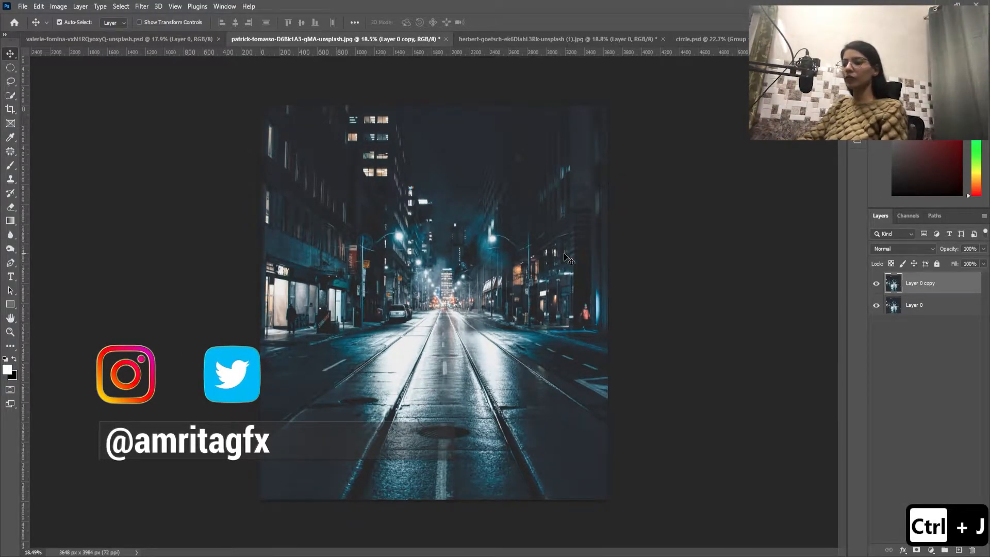
key("m")
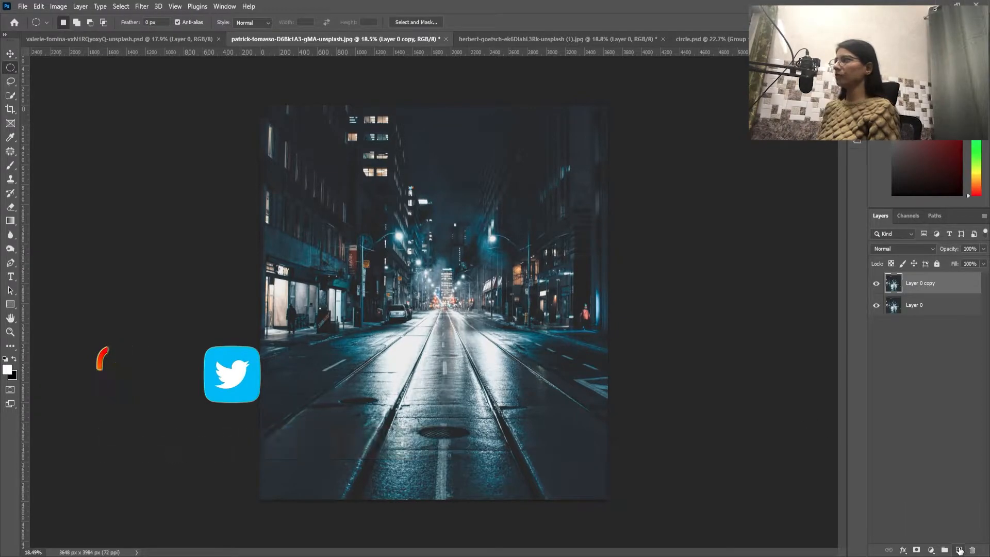
key("ctrl+shift+alt+n")
- Draw a tall elliptical selection over the left side of the street, from the building fronts down to the road
right_click(10, 67)
left_click(51, 75)
left_click_drag(399, 195, 291, 438)
key("ctrl+z")
key("ctrl+z")
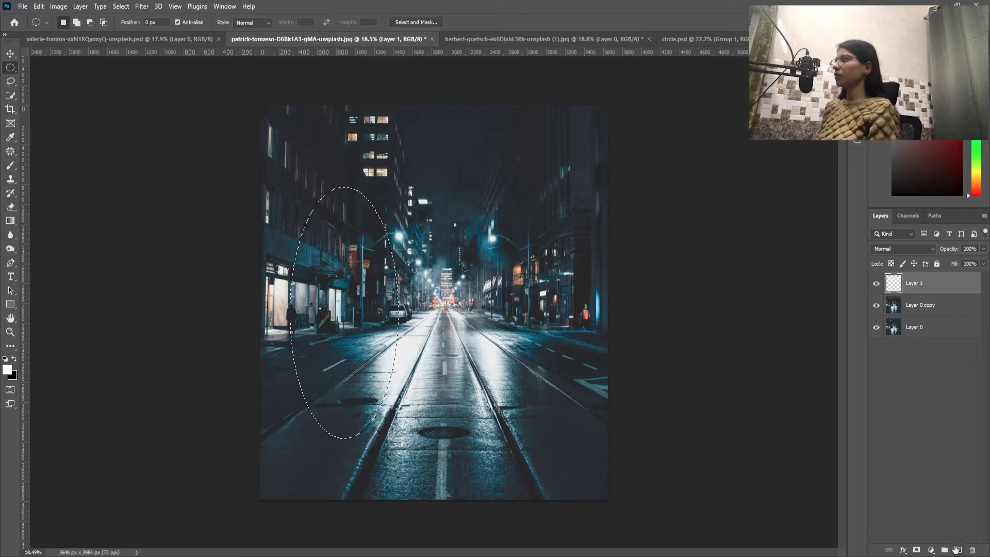
- Add another blank layer and trace the elliptical selection with a Pen tool path
left_click(959, 550)
key("p")
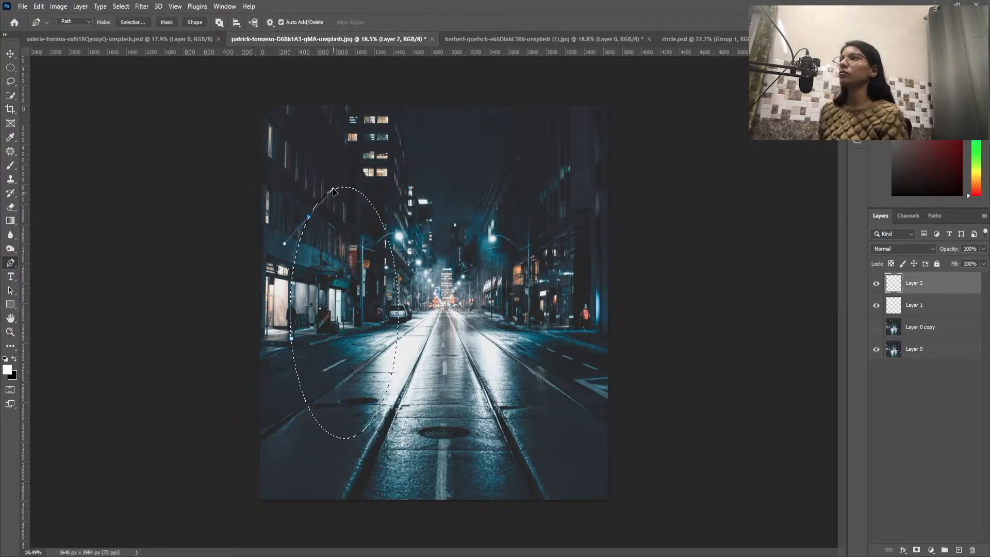
key("ctrl+z")
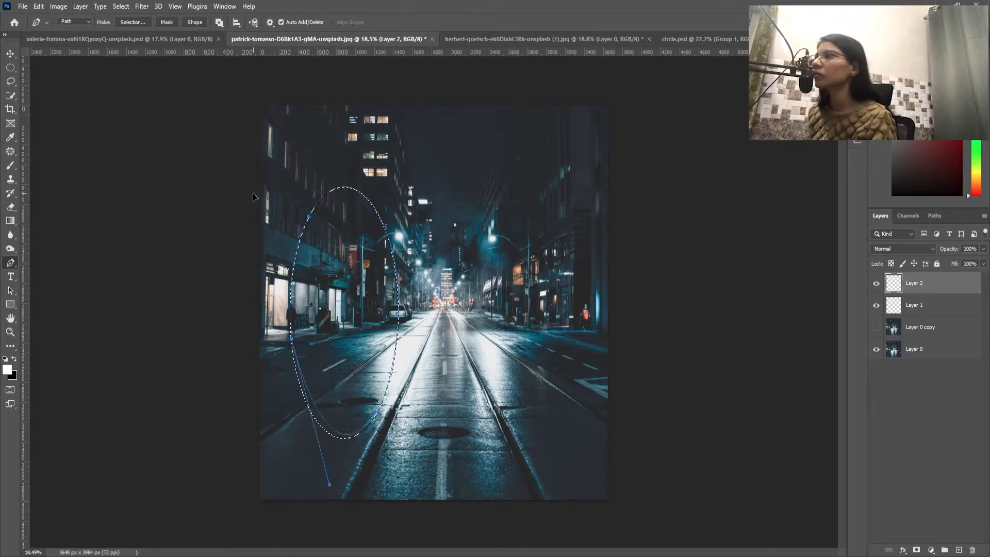
- Stroke the ellipse path using the Brush with Simulate Pressure enabled
right_click(366, 238)
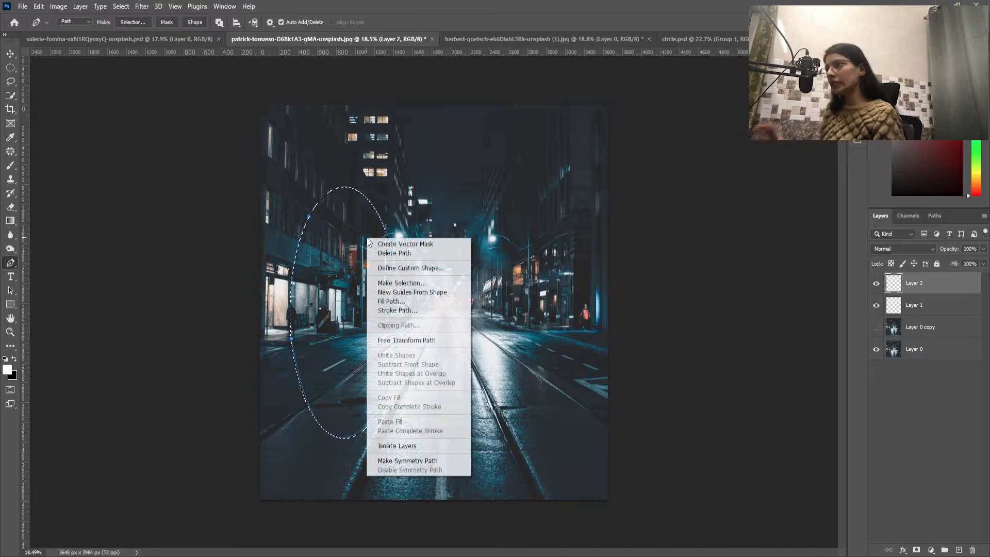
left_click(395, 310)
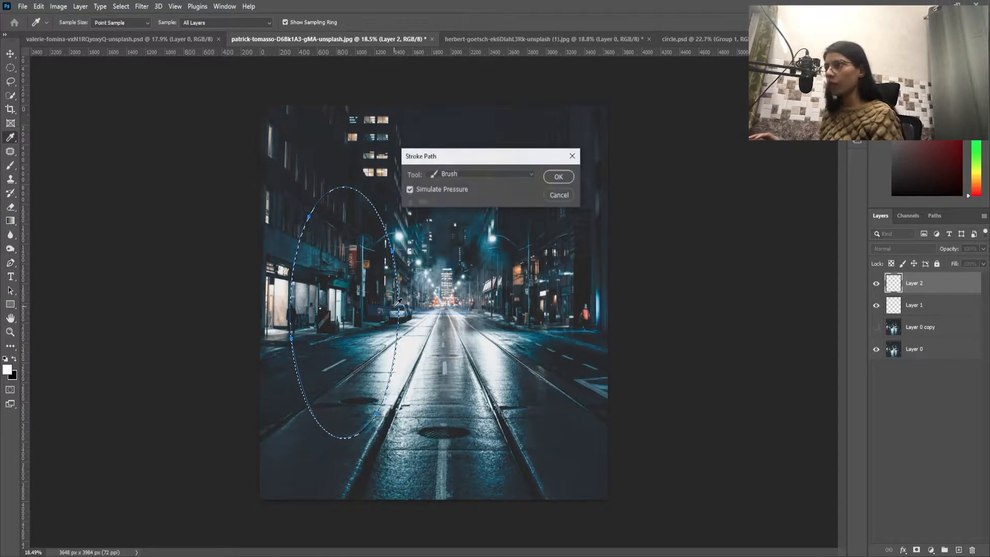
left_click(533, 177)
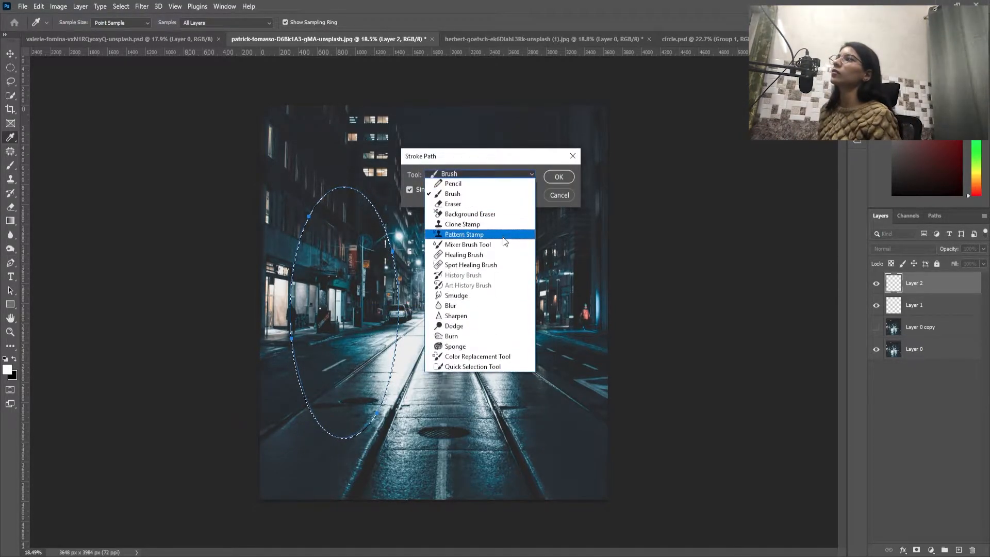
left_click(514, 196)
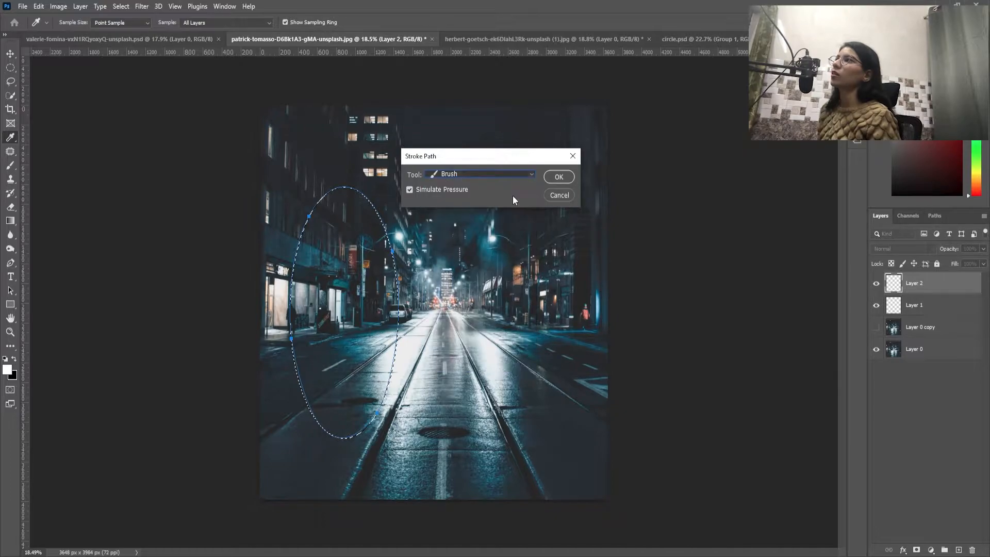
left_click(555, 181)
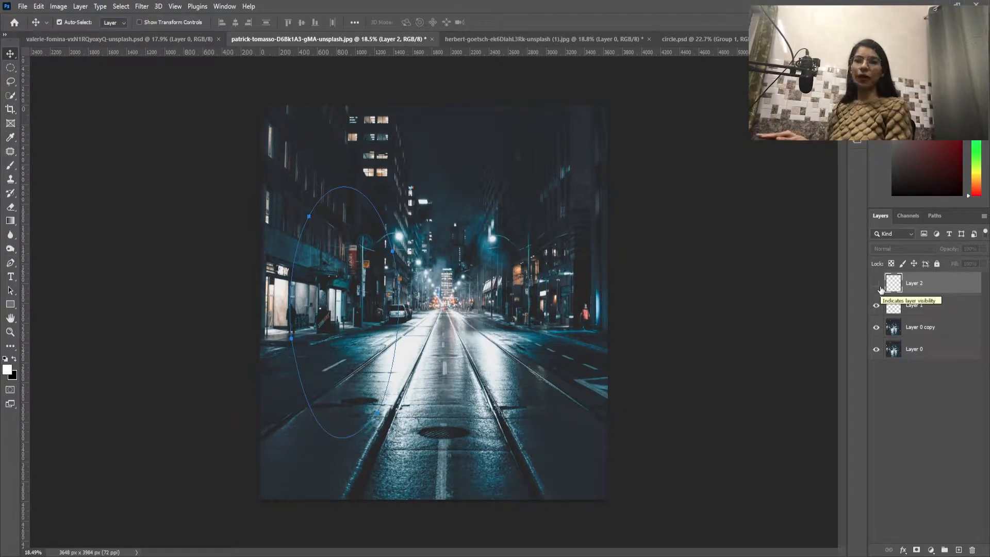
- Delete the ellipse's Work Path, keeping only the painted white ring
left_click(935, 216)
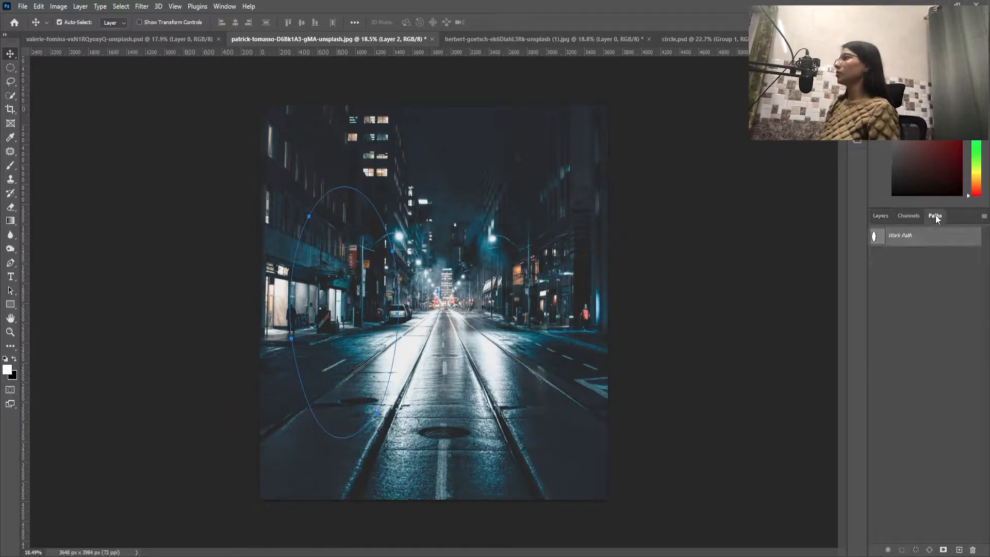
left_click(971, 551)
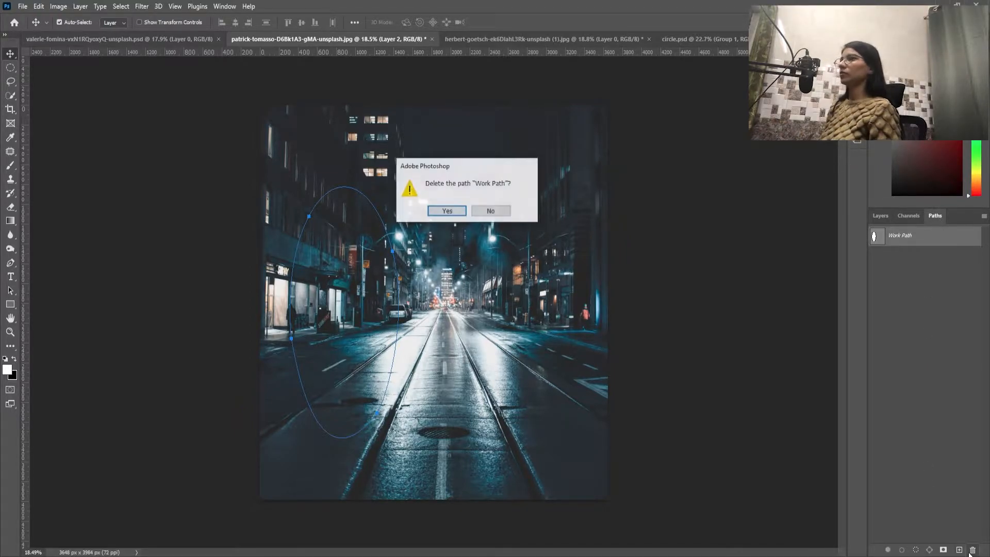
left_click(447, 211)
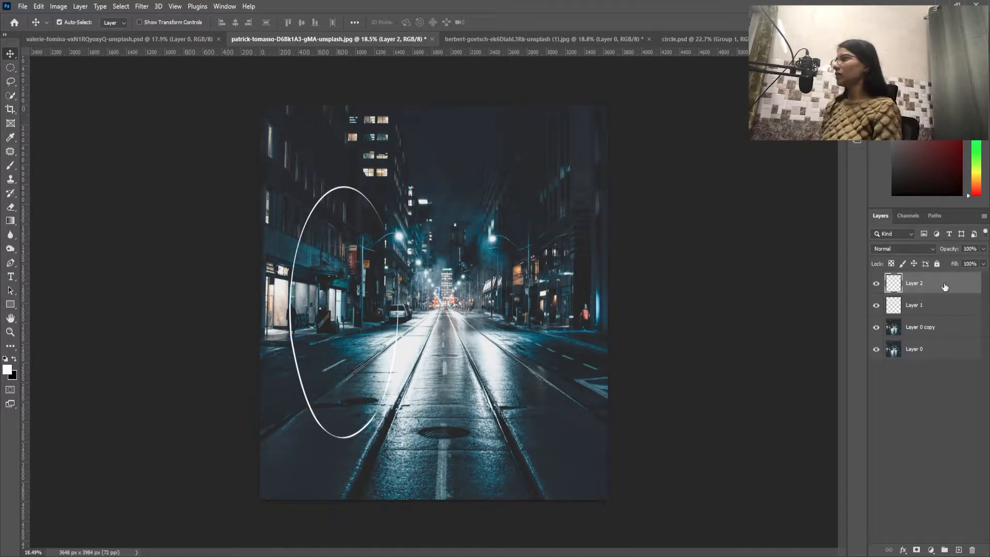
- Add an Outer Glow in colour 3a7c93 to the ring on Layer 2, with 49% spread and 29 px size
double_click(945, 287)
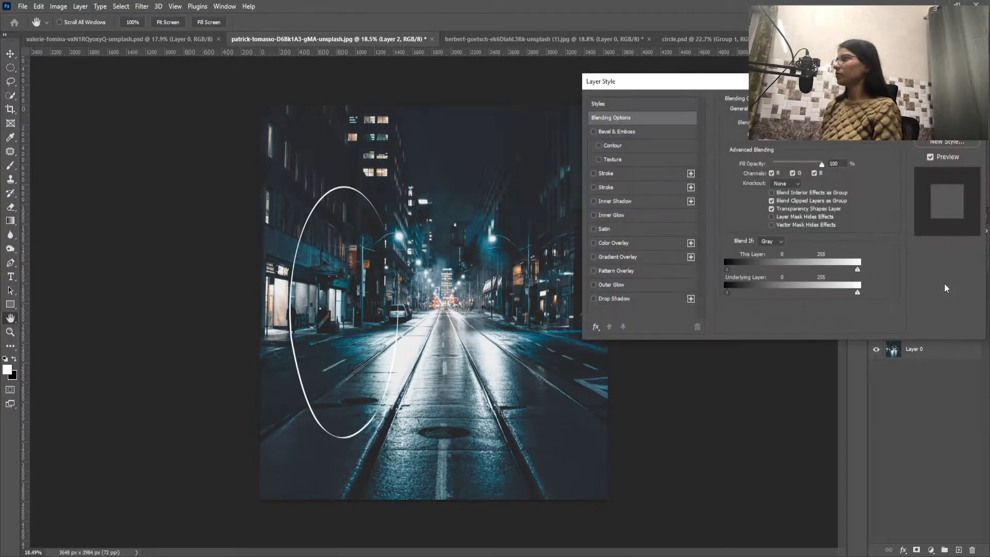
left_click(617, 285)
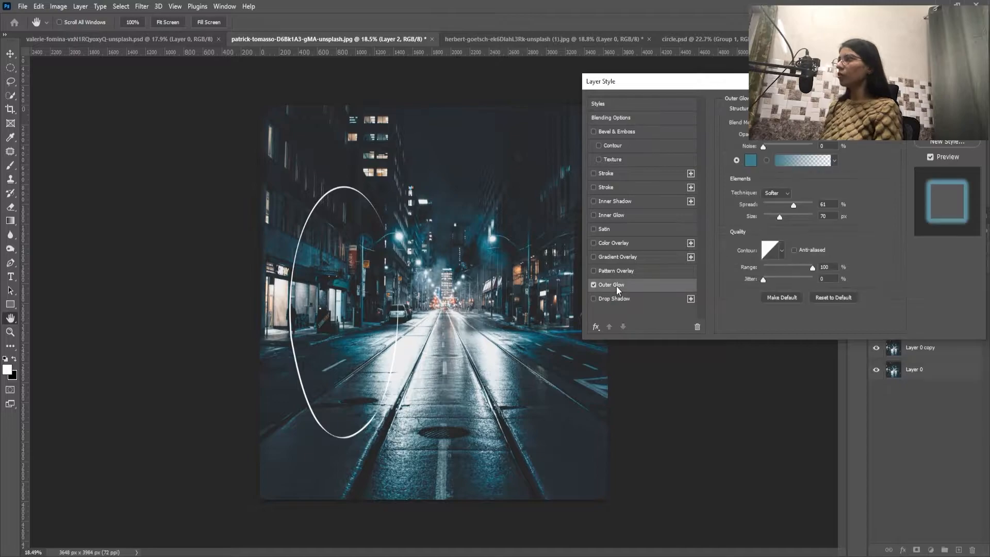
left_click(753, 161)
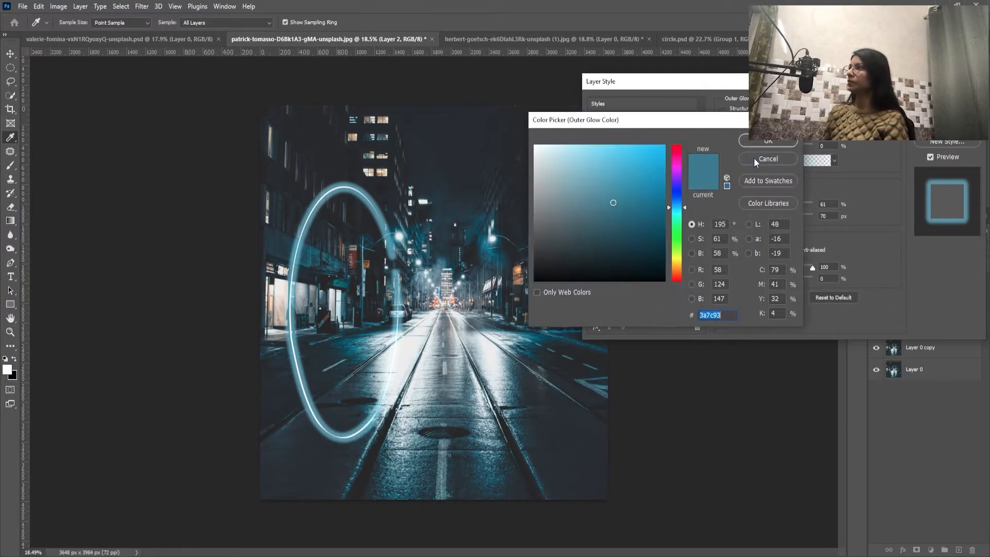
left_click(781, 142)
left_click_drag(792, 205, 773, 221)
key("Tab")
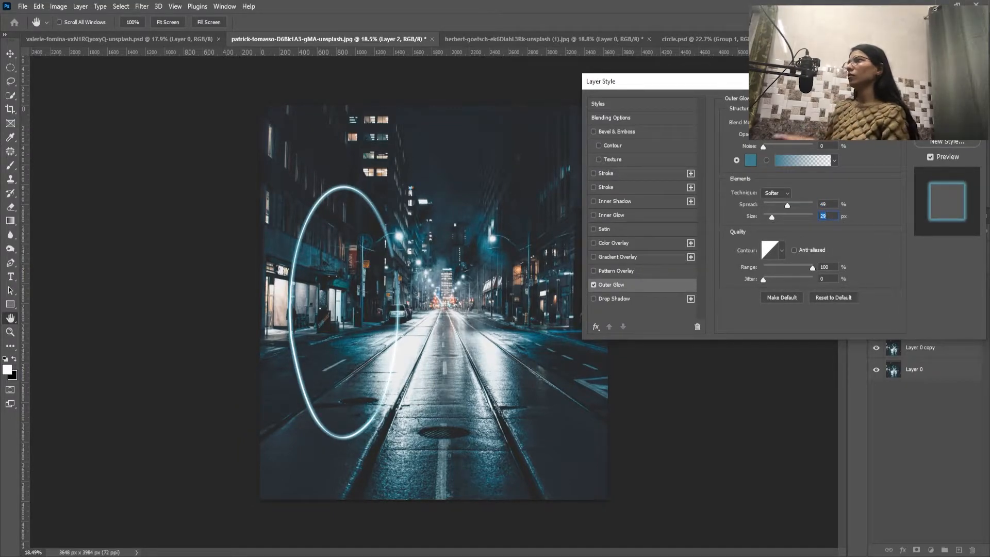
key("Return")
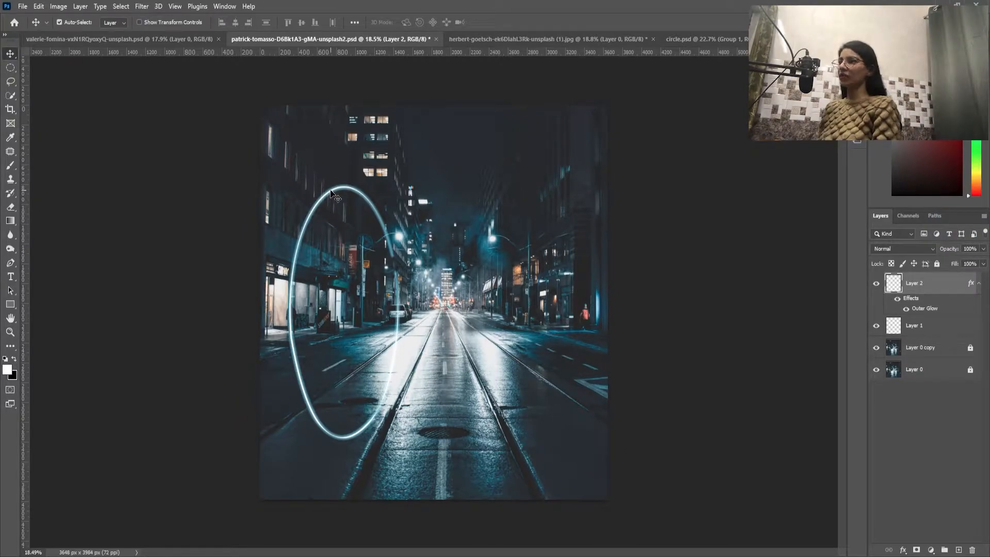
- Duplicate the glowing ring twice with slight offsets and adjust the newest copy with Free Transform
left_click_drag(335, 196, 343, 207)
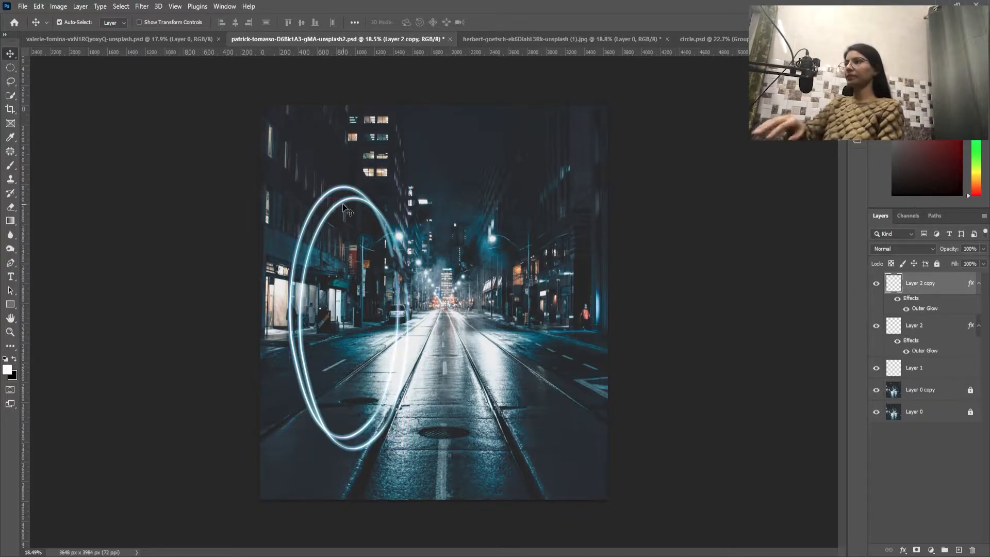
left_click_drag(345, 202, 358, 215)
left_click_drag(351, 210, 361, 221)
key("ctrl+z")
key("ctrl+t")
mouse_move(436, 242)
left_mouse_down()
mouse_move(426, 412)
mouse_move(464, 299)
mouse_move(427, 234)
left_mouse_up()
key("Return")
- Nudge the ring copies so their outlines overlap unevenly, and select all three ring layers
left_click_drag(305, 317, 300, 308)
left_click_drag(325, 201, 329, 210)
left_click(346, 192)
key("ctrl+t")
key("ctrl+t")
left_click(411, 325)
left_click(344, 434)
left_click_drag(349, 423, 154, 103)
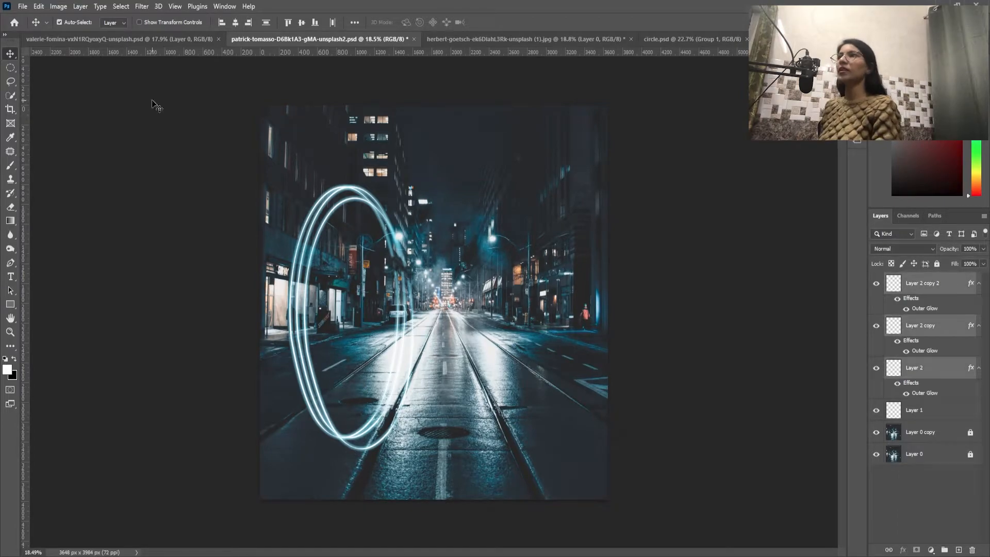
- Shift Layer 2 copy 2 slightly and resize it to sit closer to the other rings
left_click(354, 203)
left_click_drag(354, 203, 352, 202)
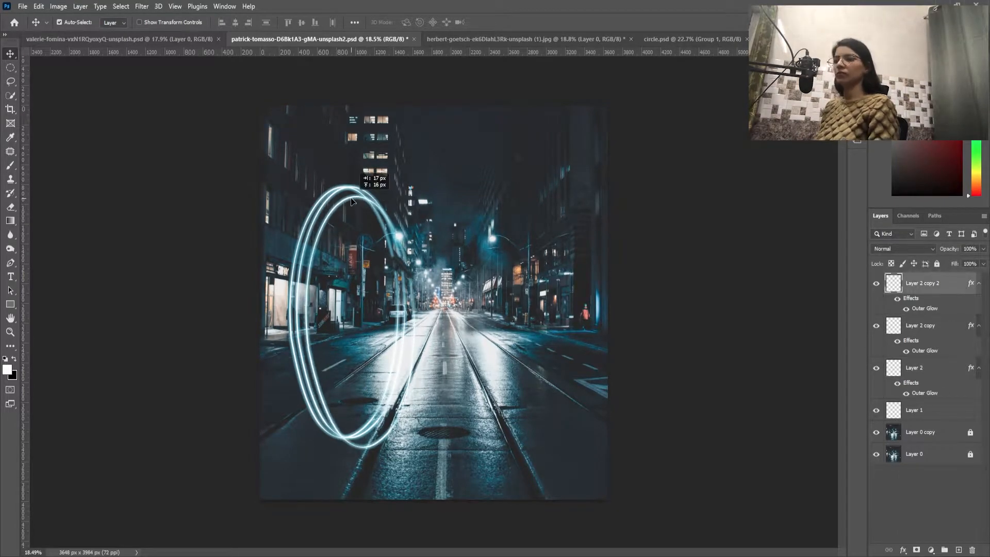
key("ctrl+t")
mouse_move(351, 446)
left_mouse_down()
mouse_move(354, 379)
mouse_move(347, 443)
left_mouse_up()
key("Return")
- Add two more offset copies of the glowing ring and transform them to build a five-ring portal
key("ctrl+t")
left_click(11, 53)
mouse_move(350, 196)
left_mouse_down()
mouse_move(354, 190)
mouse_move(353, 205)
left_mouse_up()
key("ctrl+t")
key("Return")
left_click(390, 273)
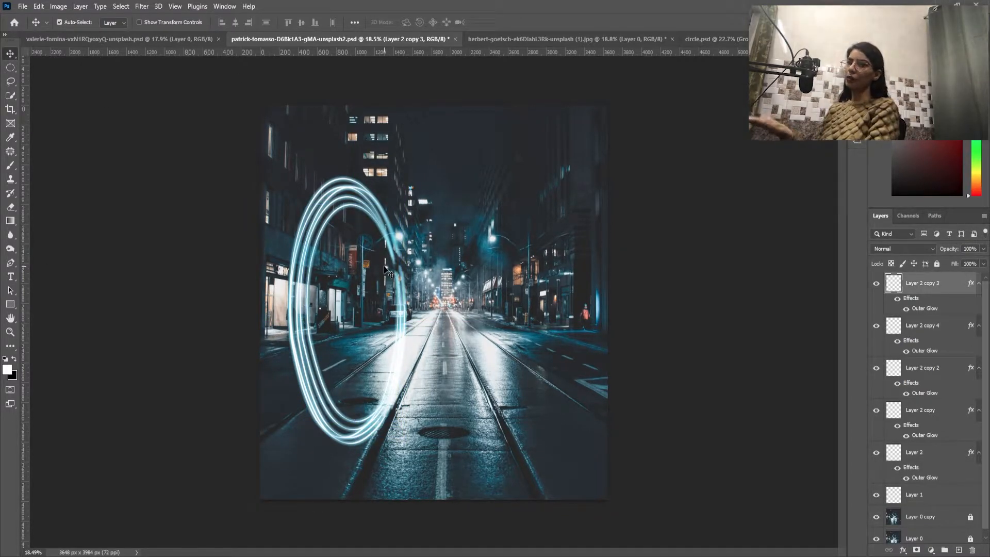
- Enlarge the Outer Glow size of the ring on Layer 2 copy 3
double_click(928, 309)
left_click_drag(768, 216, 812, 216)
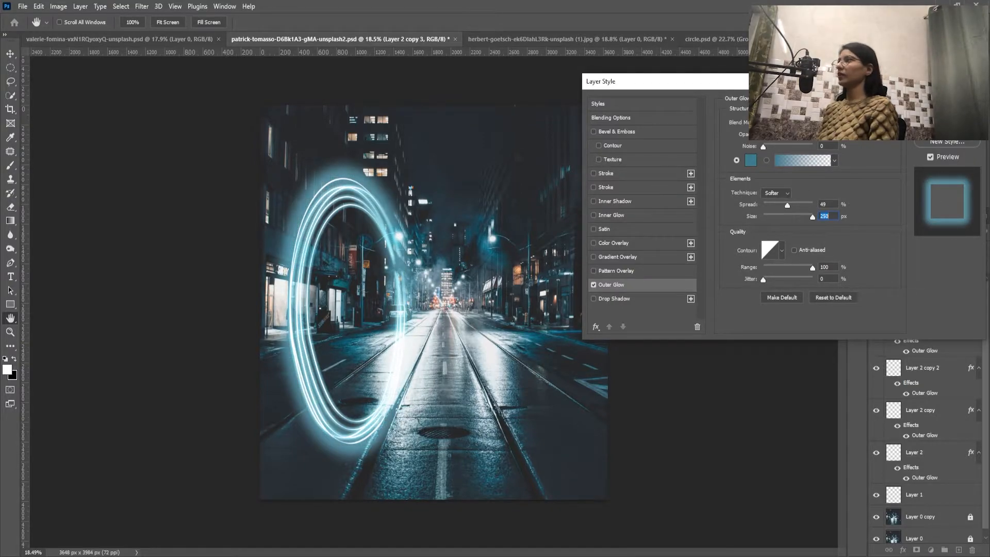
left_click_drag(794, 215, 786, 216)
key("Return")
- Set the Outer Glow size of Layer 2 copy 4 to 59 px and enlarge the glow of Layer 2 copy 2
double_click(928, 352)
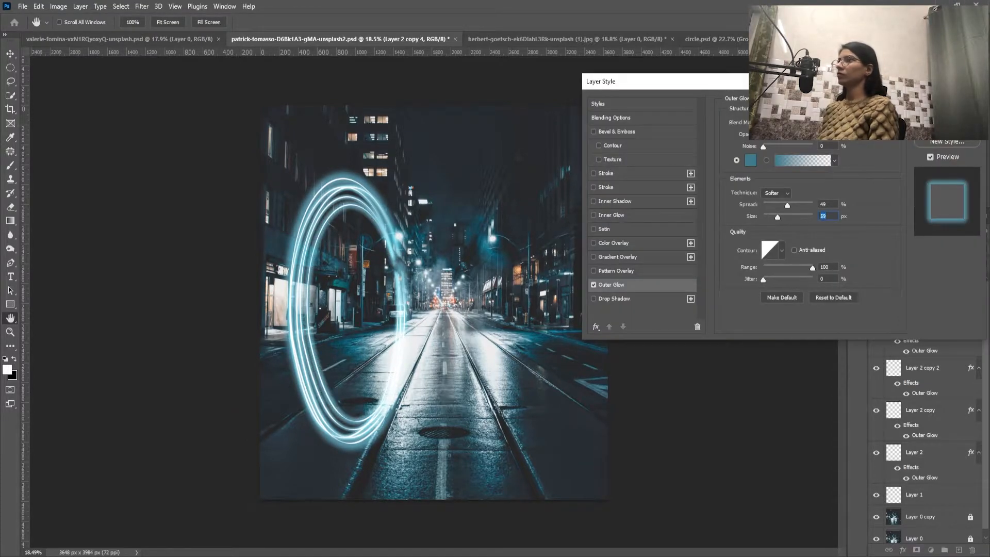
key("Return")
double_click(928, 393)
left_click_drag(779, 217, 780, 218)
key("Return")
- Enlarge the Outer Glow size of the rings on Layer 2 copy and Layer 2
double_click(925, 435)
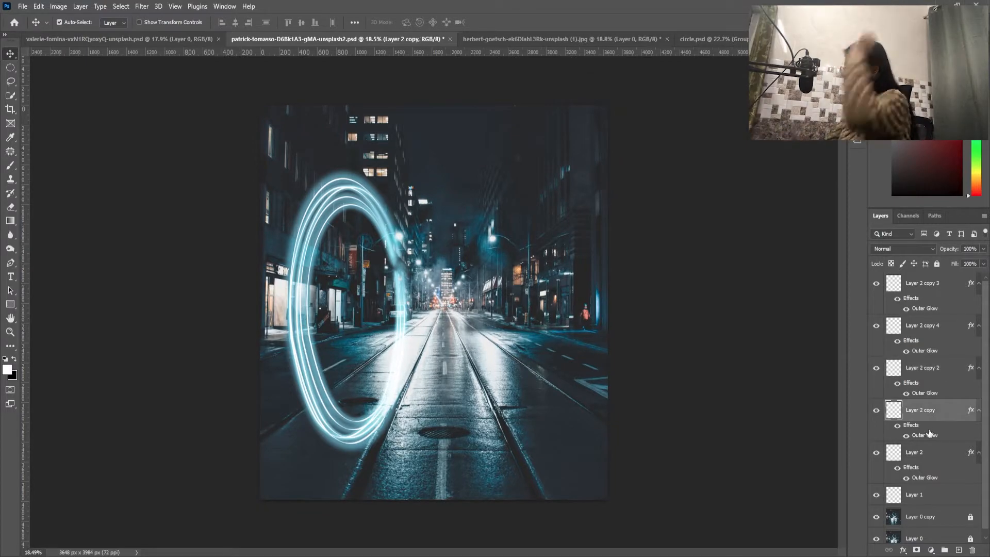
key("Return")
double_click(939, 454)
left_click(610, 285)
left_click_drag(775, 217, 777, 218)
key("Return")
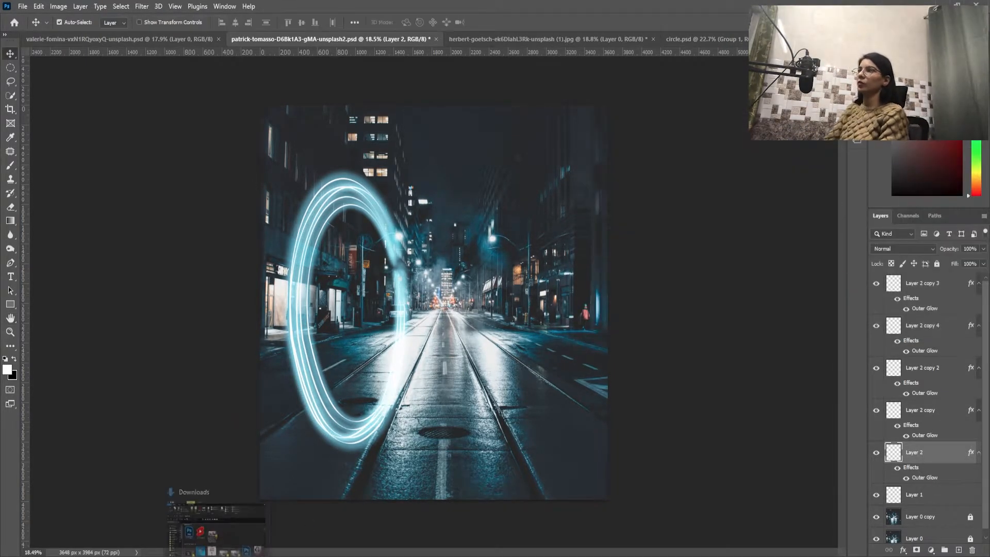
- Add a blank layer above all the rings and set the white Brush to 6 px
left_click(928, 283)
left_click(960, 549)
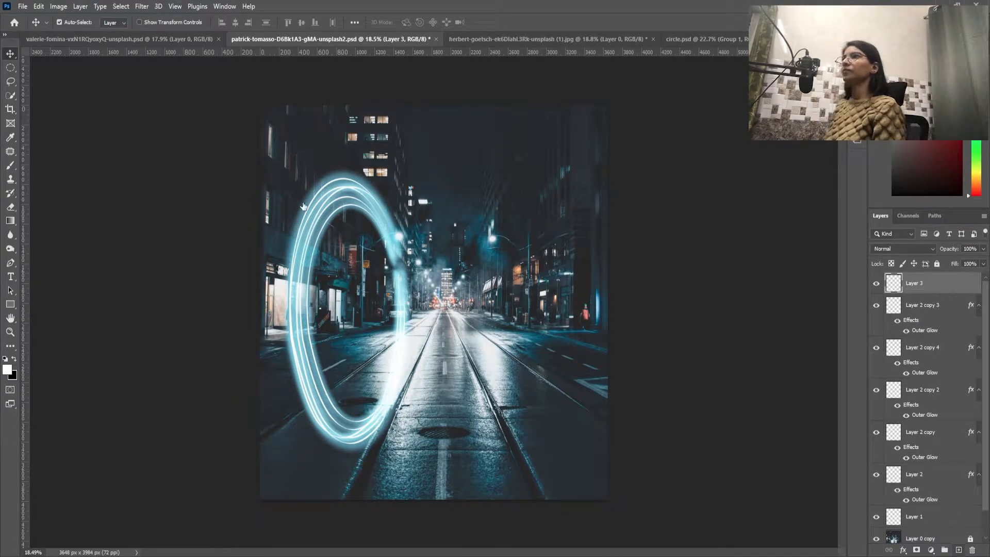
left_click(10, 165)
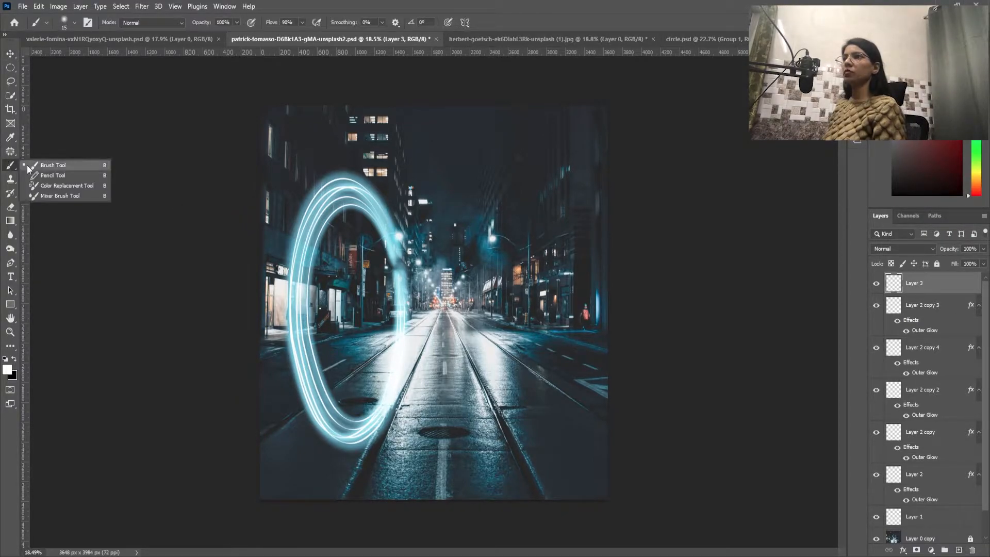
left_click(52, 165)
left_click(6, 371)
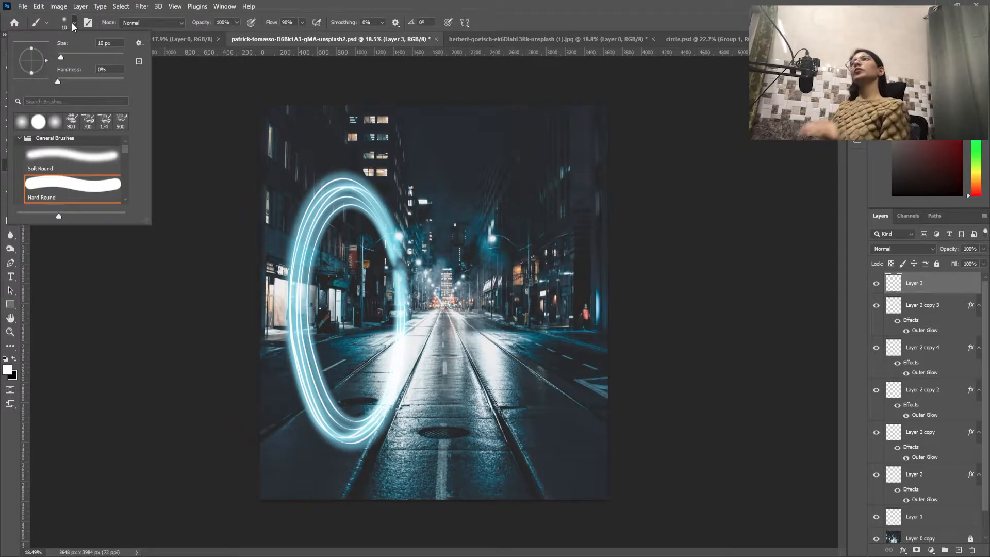
left_click(73, 23)
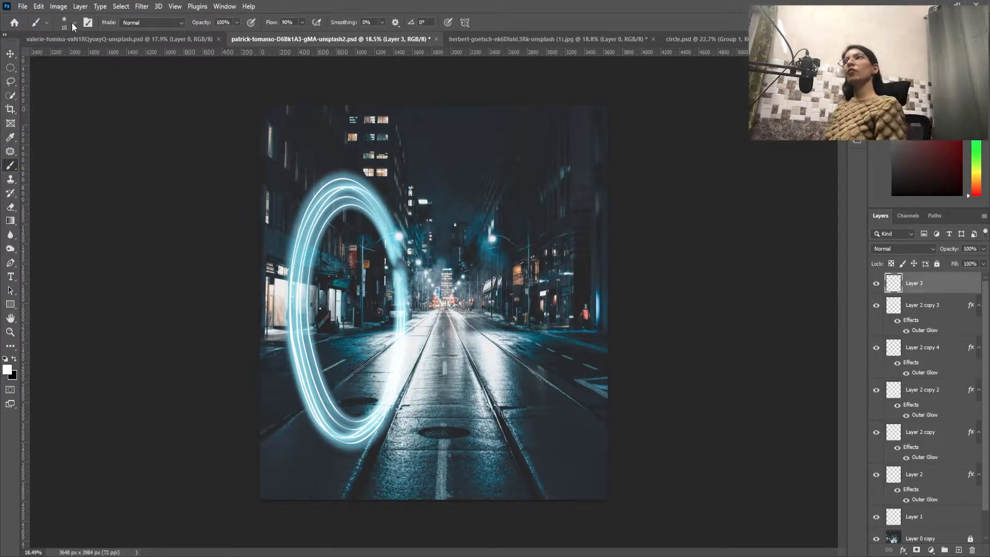
left_click(73, 23)
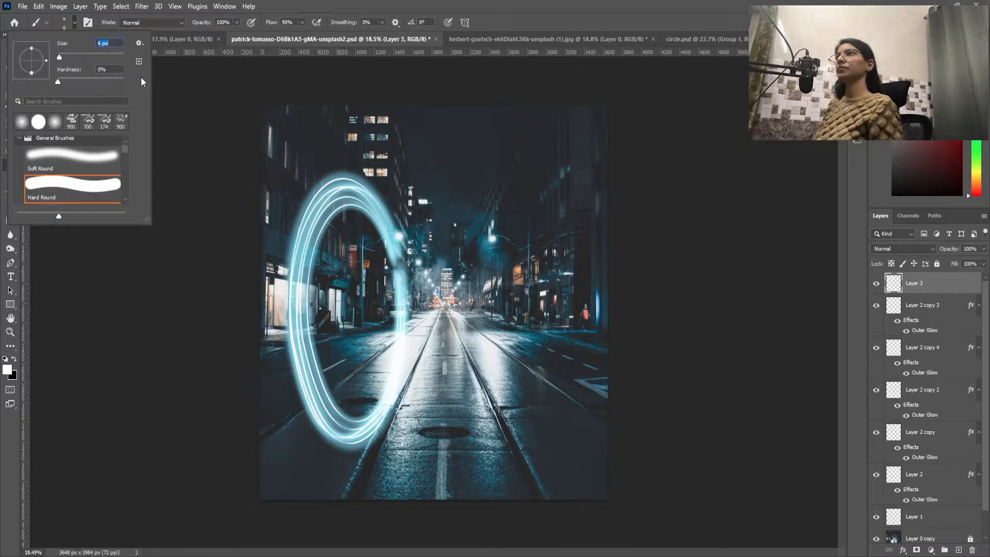
left_click(167, 87)
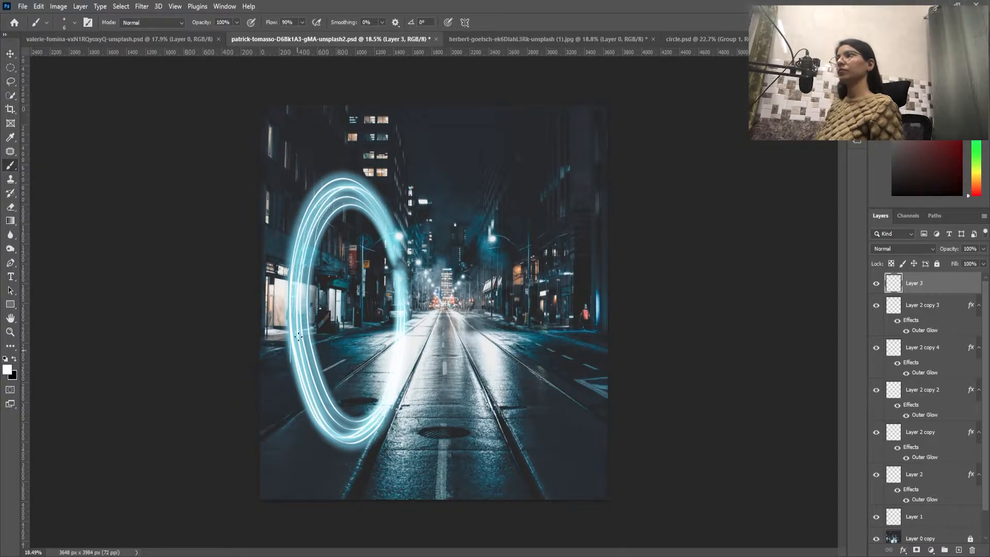
- Paint thin white curved lines freehand along the inside of the portal's ring band, undoing the last stroke
left_click_drag(314, 412, 350, 445)
left_click_drag(356, 202, 315, 240)
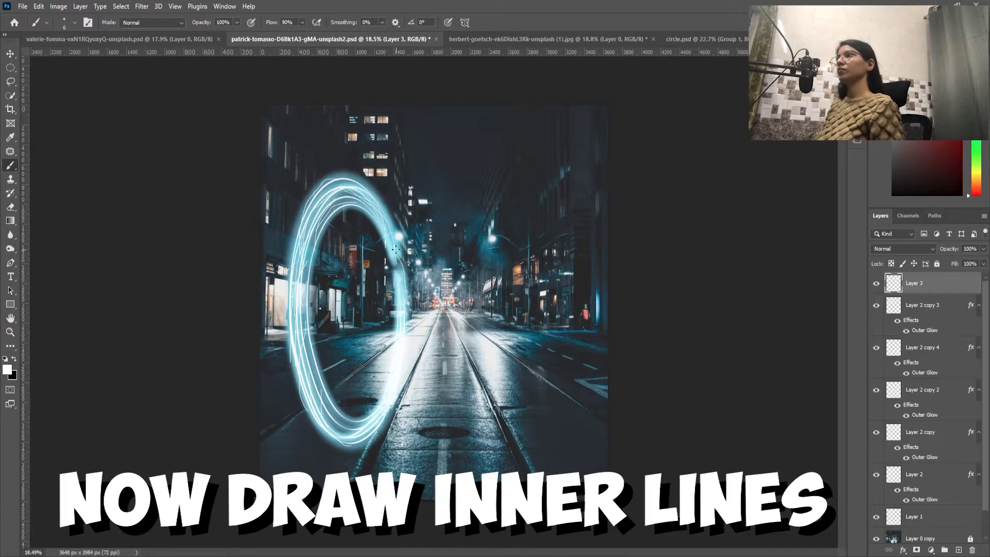
left_click_drag(313, 356, 336, 423)
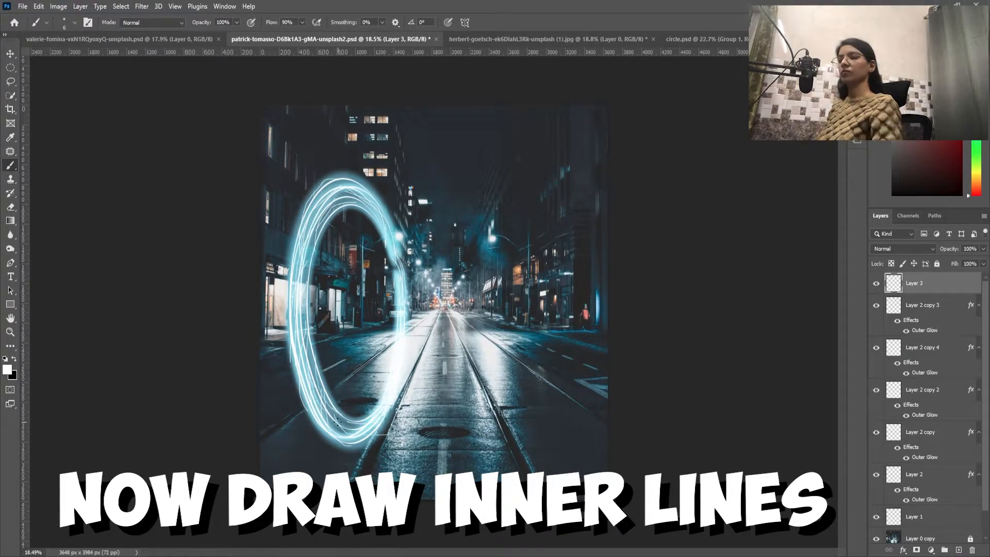
key("ctrl+z")
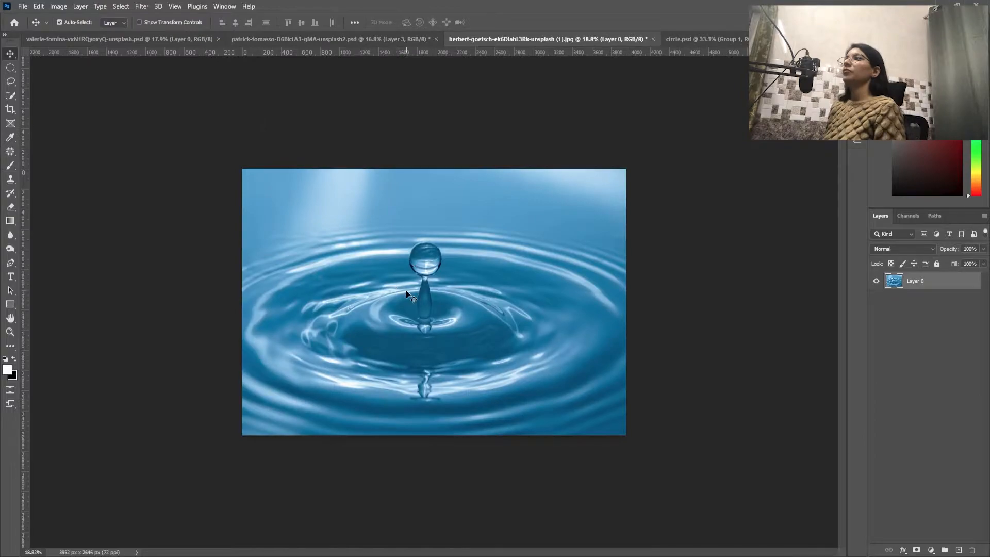
- Place the water ripple photo below the portal rings, rotate it about 88°, shrink it to the portal and erase the excess outside
left_click_drag(409, 256, 292, 66)
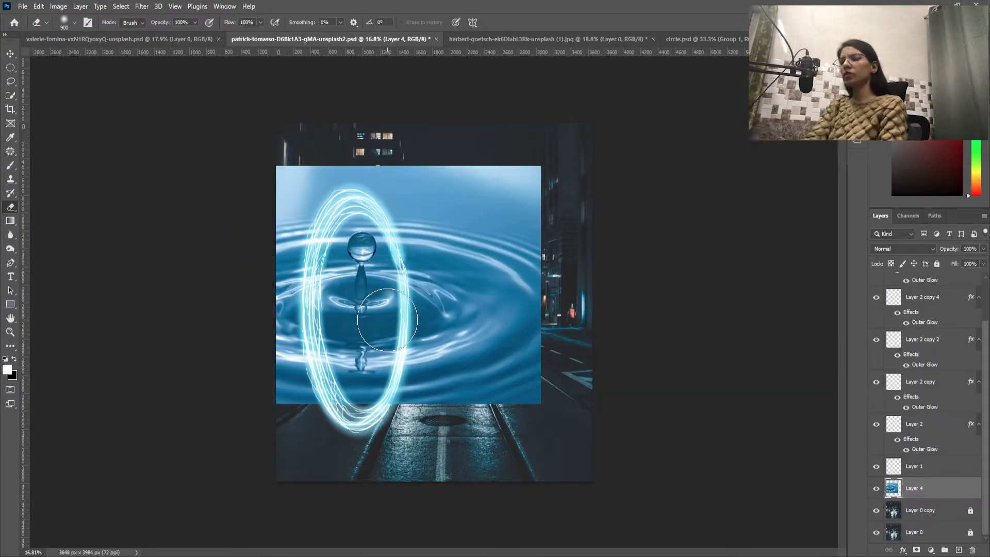
key("ctrl+t")
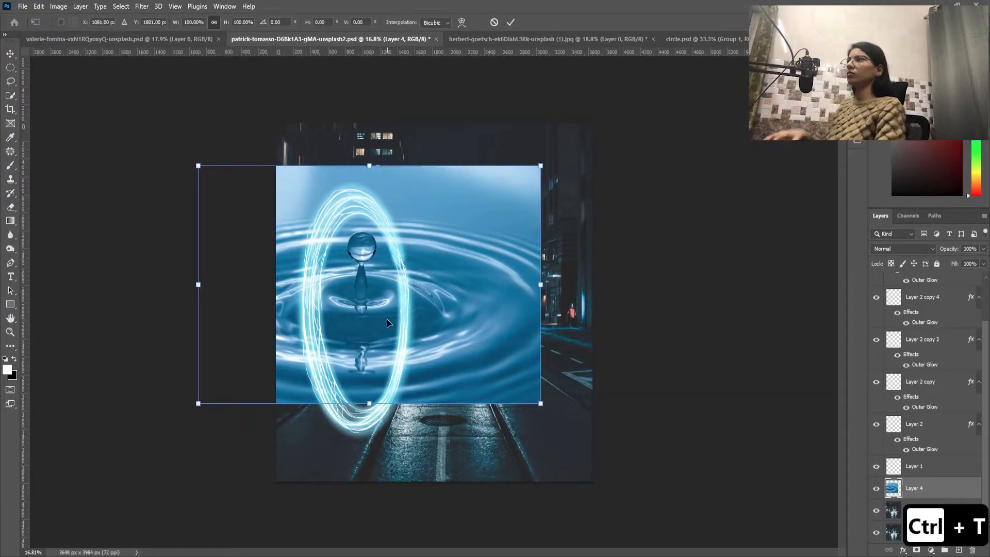
left_click_drag(554, 155, 508, 462)
left_click_drag(362, 108, 367, 232)
left_click_drag(336, 336, 345, 287)
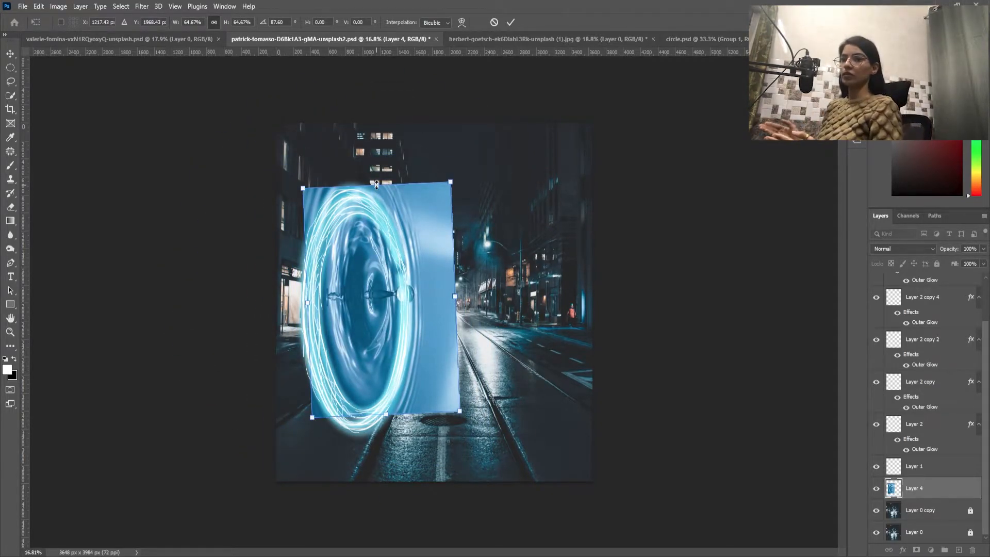
key("Return")
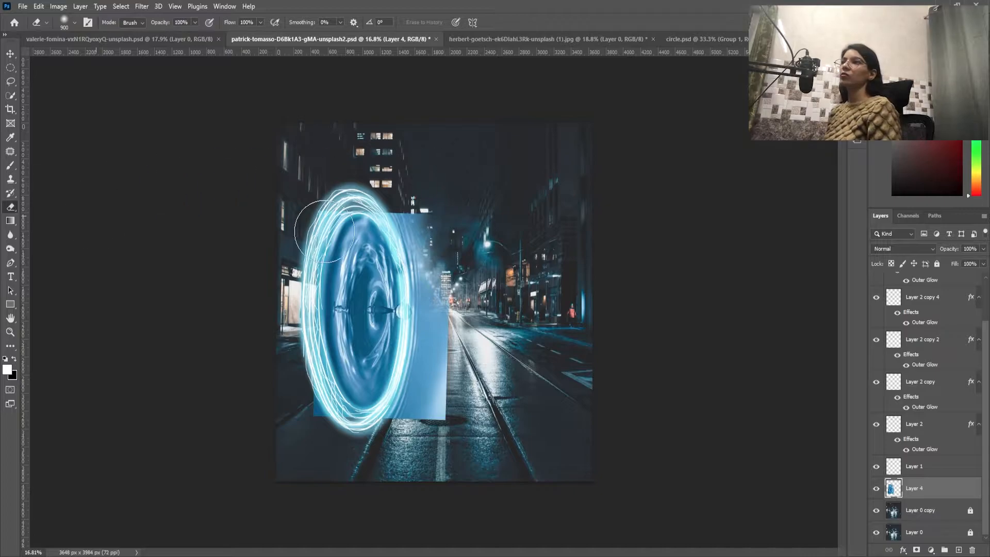
mouse_move(416, 187)
left_mouse_down()
mouse_move(408, 459)
mouse_move(420, 210)
left_mouse_up()
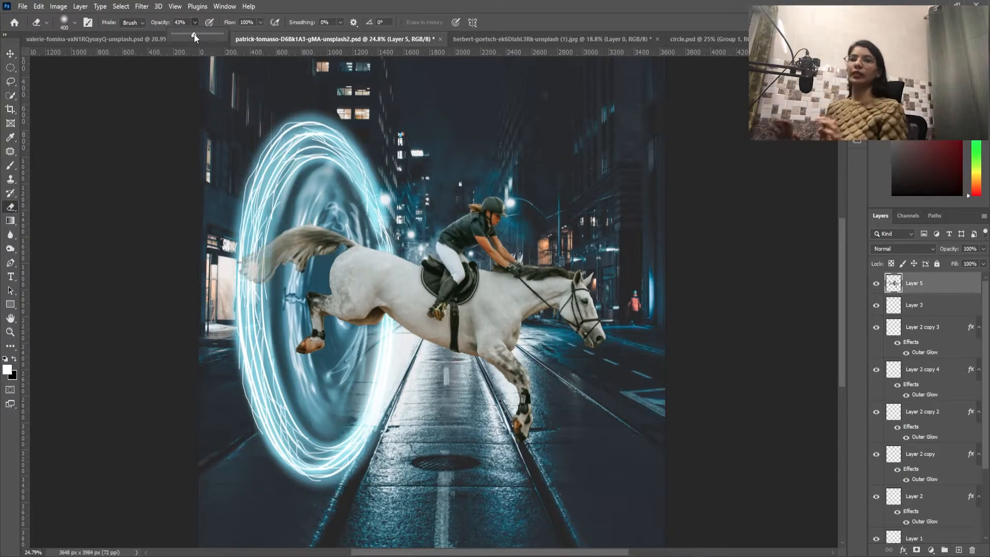
- Erase the horse's tail and hind legs inside the portal with a soft Eraser at about 43% opacity
mouse_move(312, 205)
left_mouse_down()
mouse_move(248, 240)
mouse_move(296, 249)
mouse_move(316, 236)
mouse_move(300, 341)
left_mouse_up()
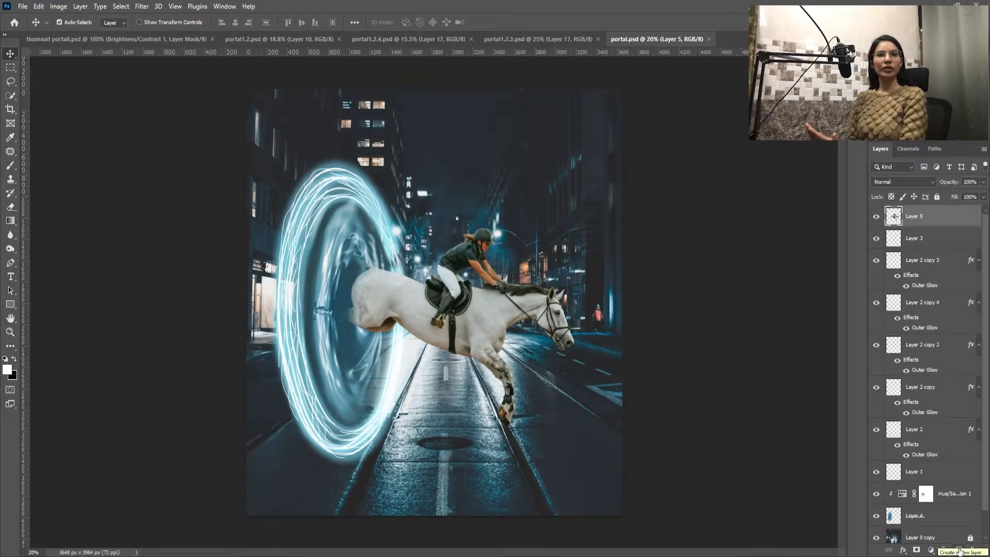
- Add a new layer above the horse and sample a light blue from the portal as the foreground color
left_click(961, 551)
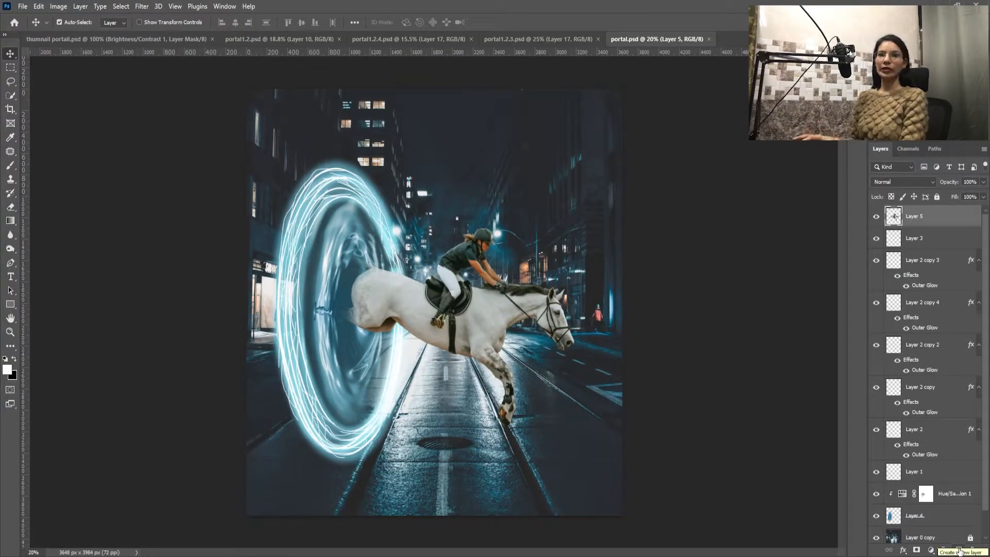
left_click(10, 137)
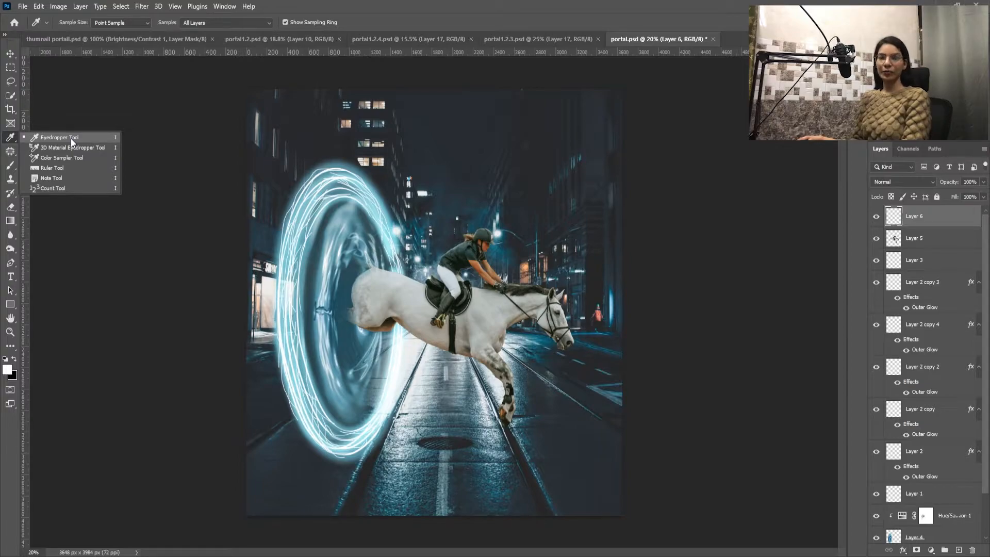
left_click(72, 141)
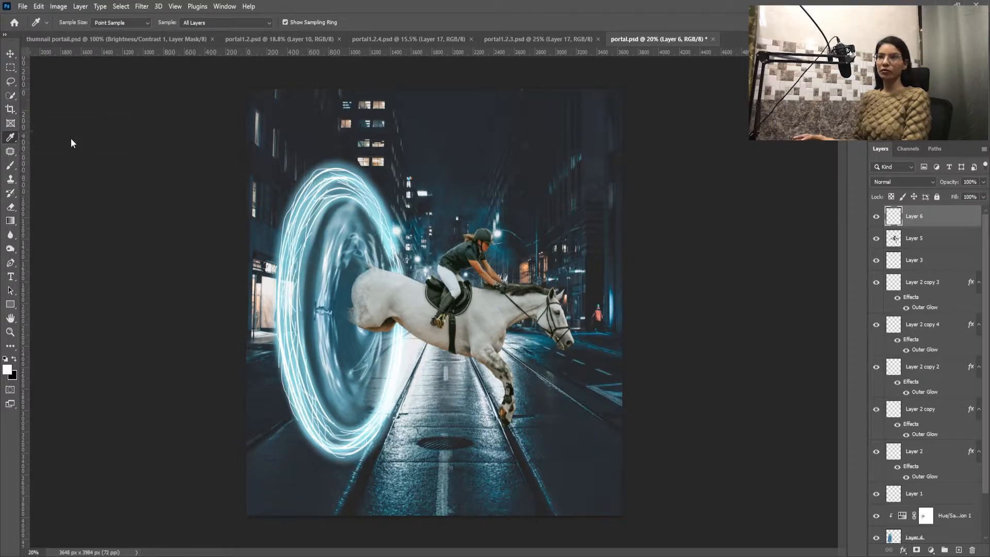
left_click(328, 223)
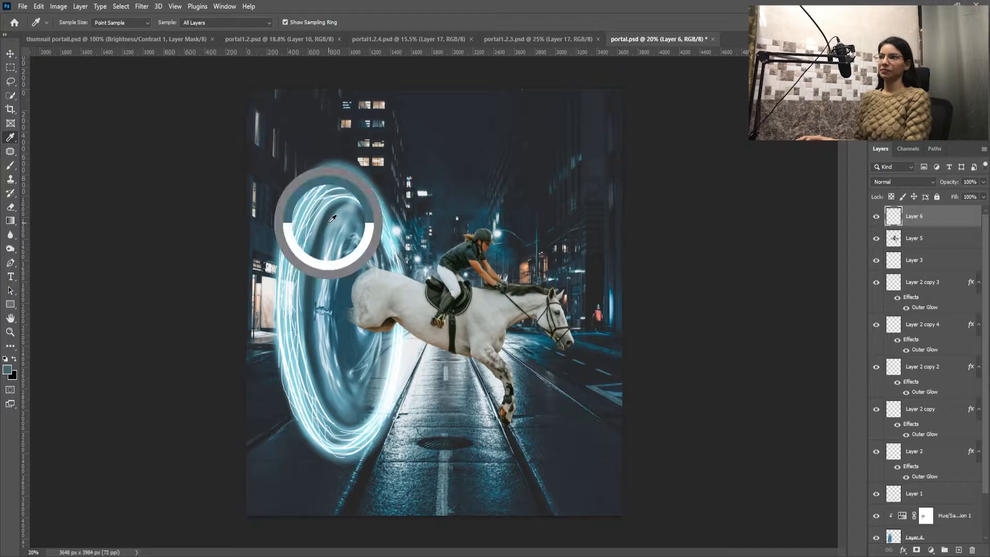
left_click(321, 216)
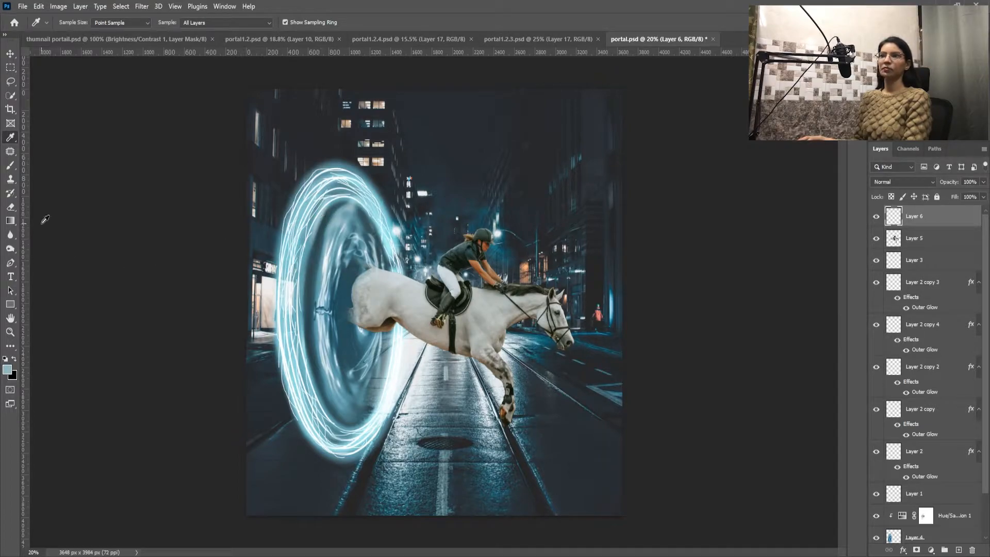
- Select the Brush at 300 px and set the new layer's blend mode to Overlay
left_click(11, 165)
left_click(57, 164)
key("bracketright")
key("bracketright")
key("bracketright")
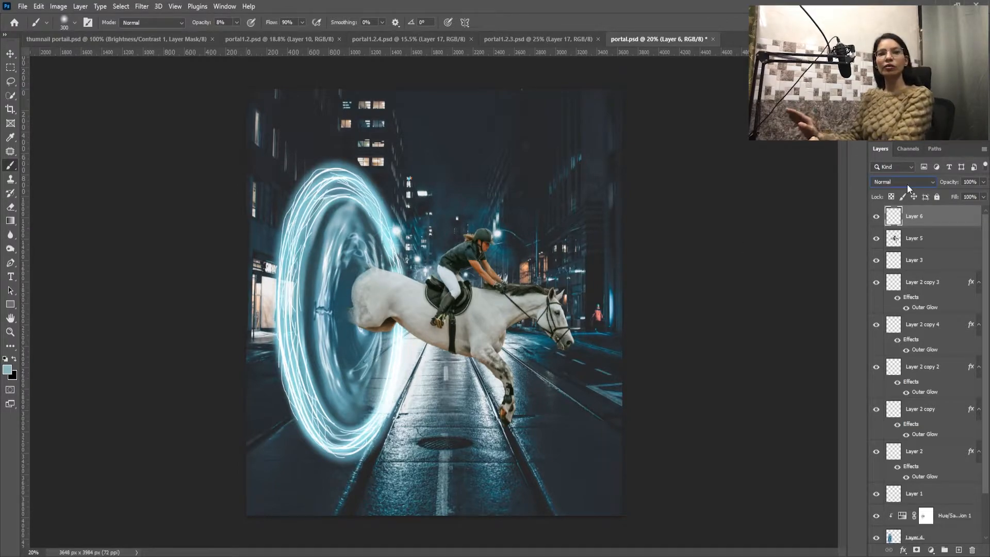
left_click(908, 184)
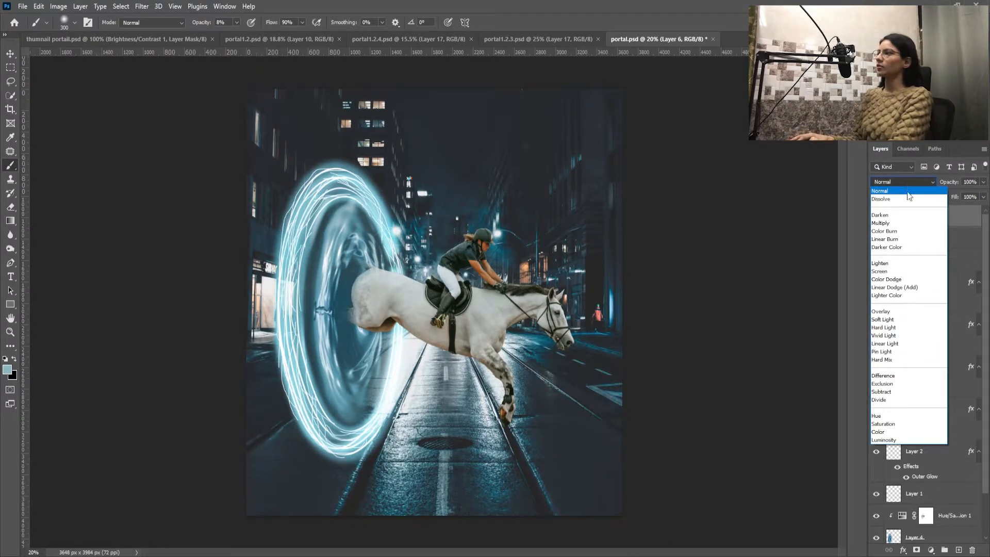
left_click(882, 311)
- Paint light blue highlights over the horse's hindquarters at 54% brush opacity and under the thigh at 70%
left_click(236, 22)
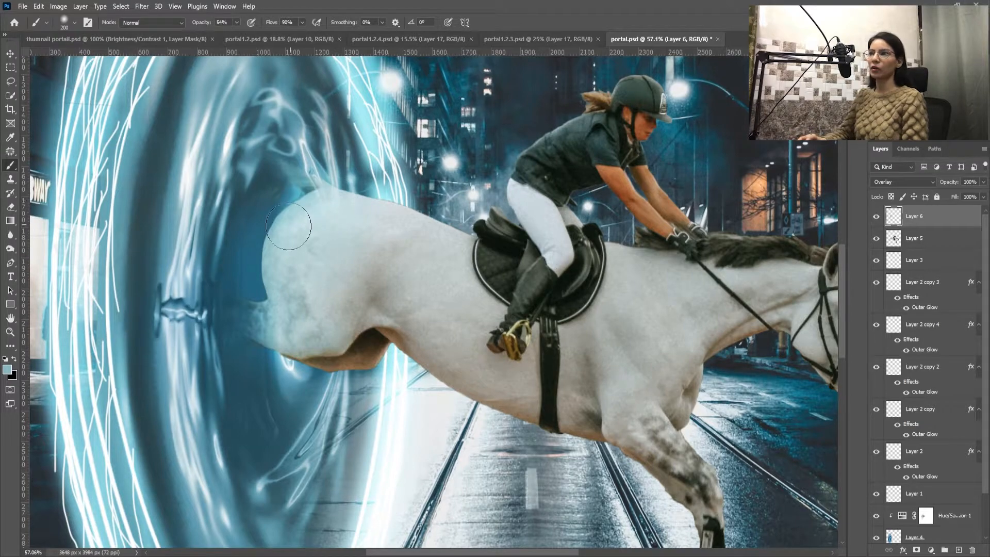
mouse_move(284, 256)
left_mouse_down()
mouse_move(329, 335)
mouse_move(377, 336)
left_mouse_up()
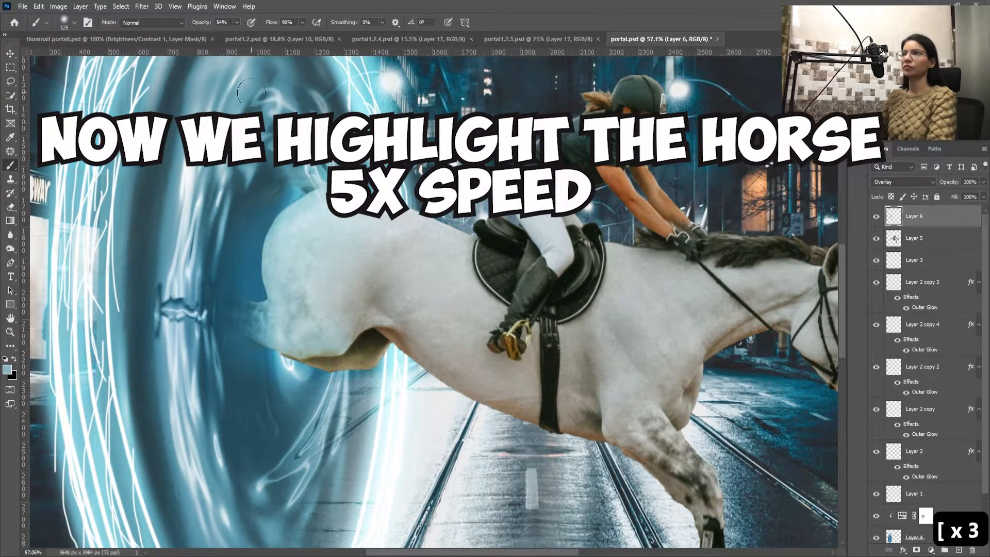
left_click(236, 22)
left_click_drag(238, 34, 247, 34)
left_click_drag(344, 364, 289, 364)
- Try a highlight stroke across the horse's rump with a 250 px brush and undo it
key("bracketright")
key("bracketright")
key("bracketright")
key("bracketright")
left_click_drag(314, 229, 384, 227)
key("ctrl+z")
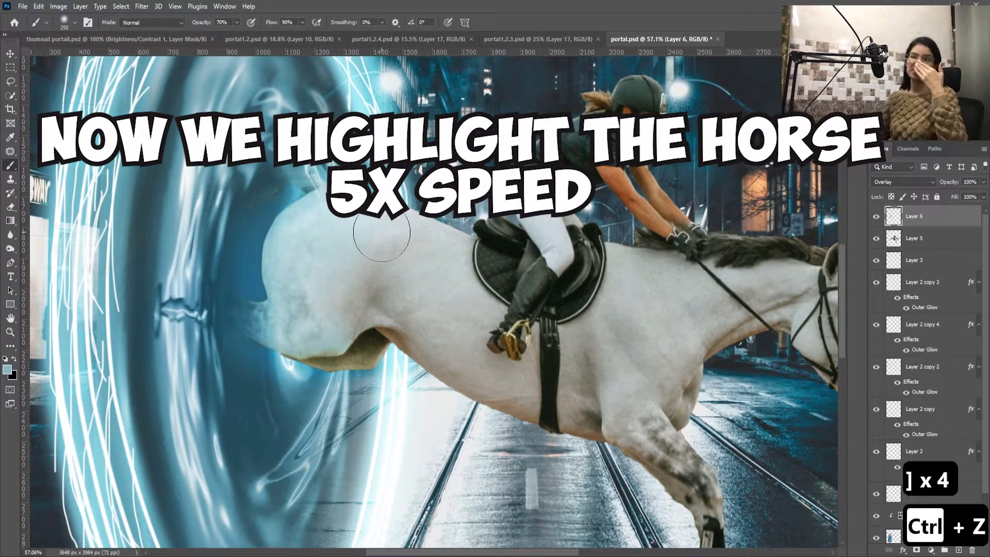
- Lightly highlight the horse's mane on the Overlay layer with a small soft brush at 17% opacity
scroll(381, 233, "down", 1)
scroll(495, 392, "up", 3)
scroll(273, 170, "up", 3)
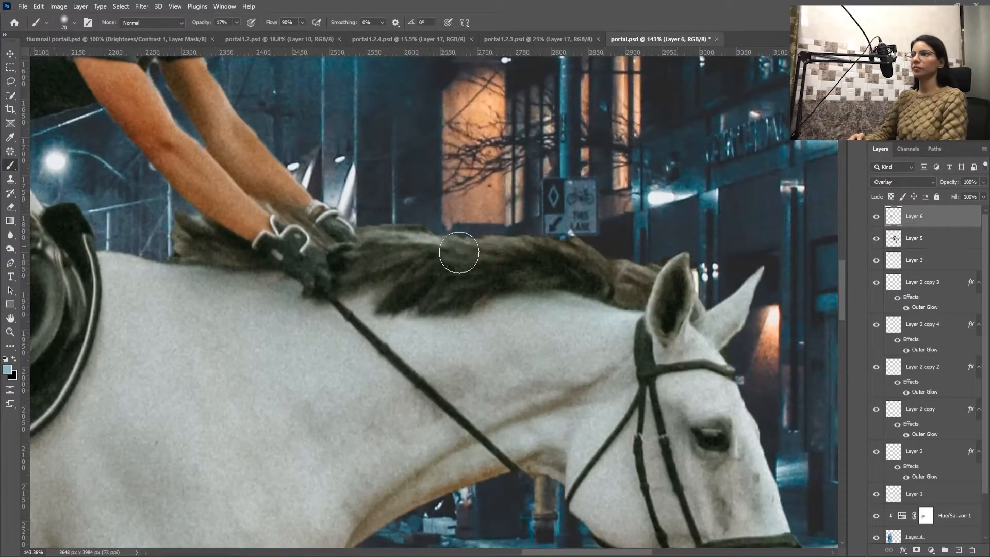
scroll(432, 248, "down", 2)
scroll(270, 146, "up", 3)
key("bracketright")
key("bracketright")
scroll(574, 272, "down", 3)
- Brush light blue onto the underside of the horse's neck and the front of its chest, varying the brush between 90 and 125 px
key("bracketright")
key("bracketright")
key("bracketright")
key("bracketleft")
key("bracketleft")
key("bracketleft")
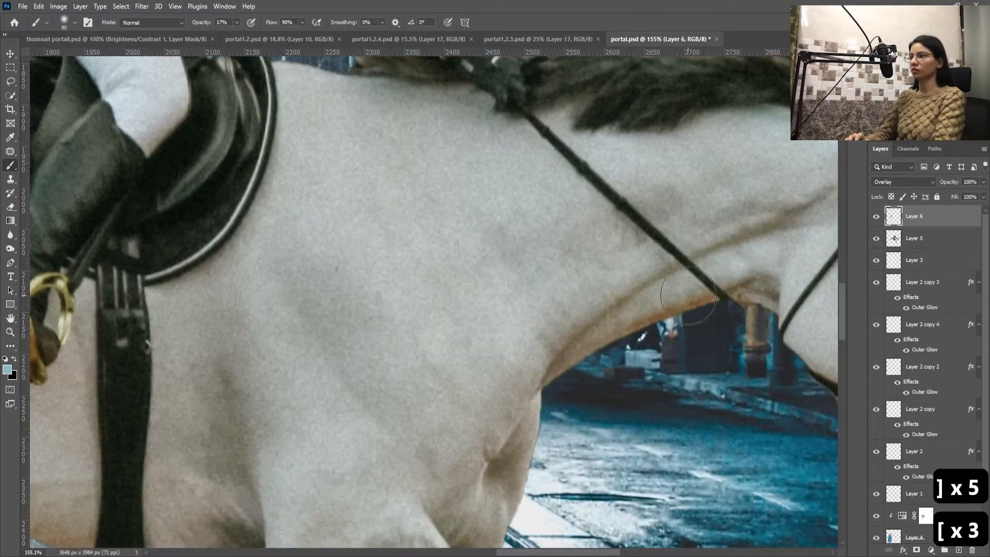
scroll(565, 361, "down", 2)
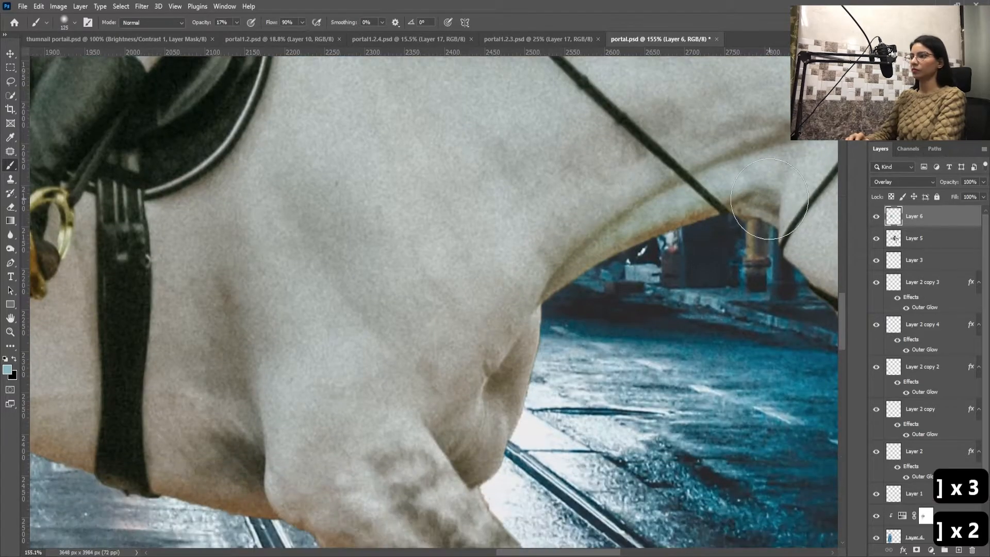
scroll(578, 214, "down", 2)
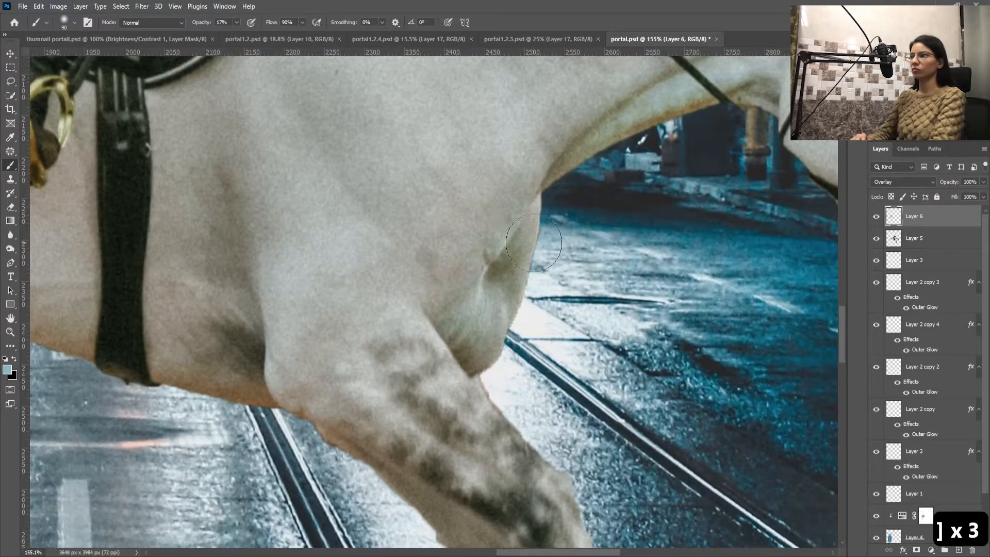
scroll(344, 269, "down", 2)
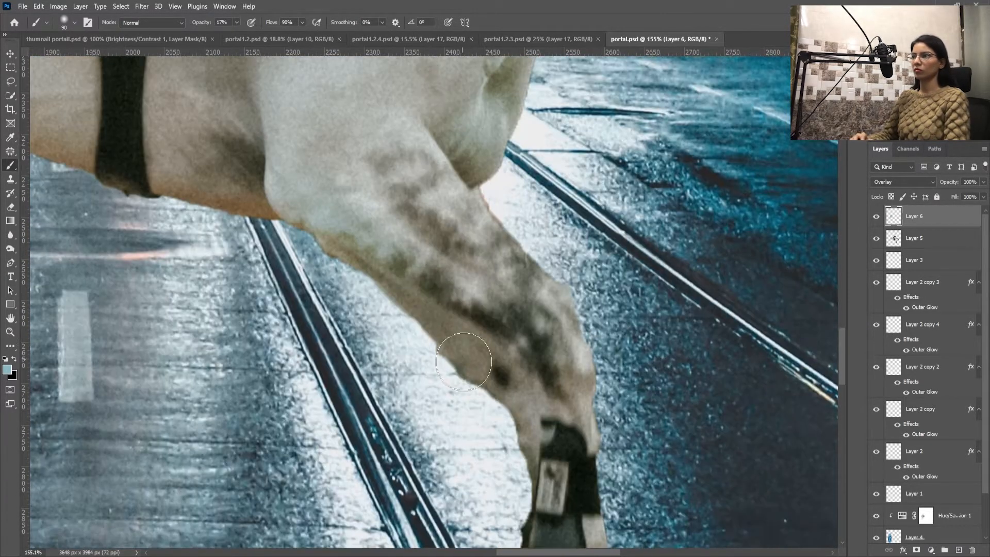
- Highlight the horse's front leg down to the hoof, reducing the brush to 50 px
scroll(513, 425, "down", 3)
key("bracketleft")
key("bracketleft")
key("bracketleft")
key("bracketleft")
key("bracketleft")
key("bracketleft")
key("bracketright")
key("bracketright")
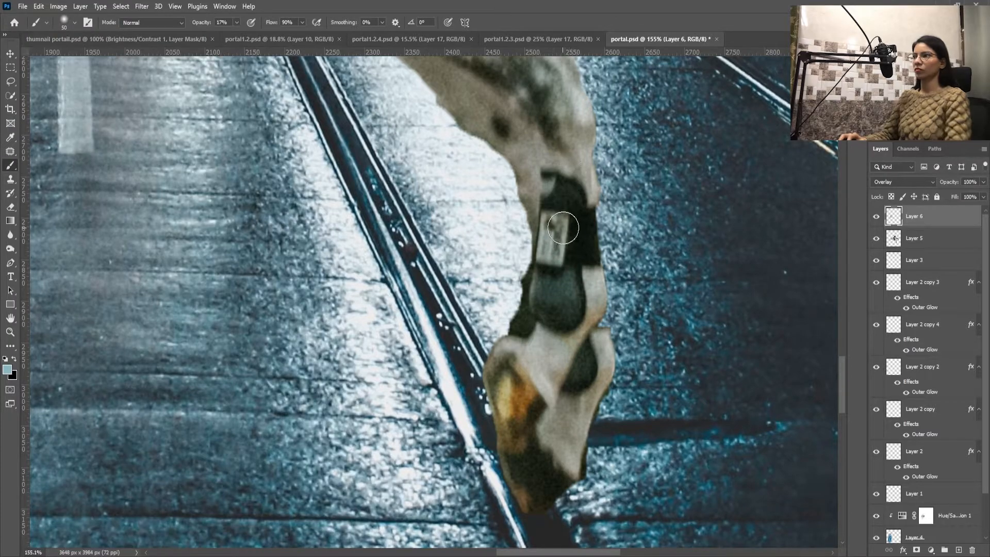
- Paint light blue along the horse's belly edge with the 50 px brush at 22% opacity
scroll(563, 228, "up", 5)
scroll(361, 180, "left", 5)
key("2")
key("2")
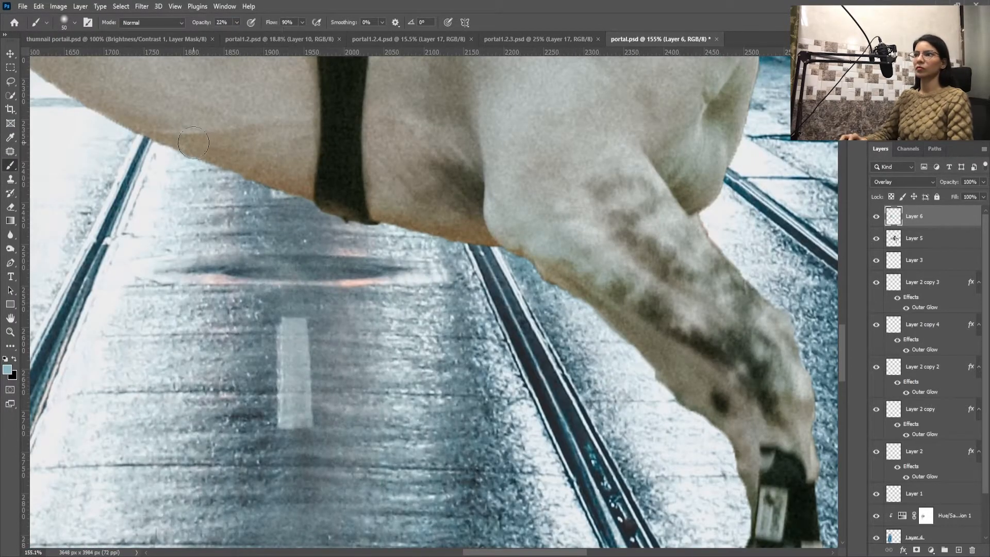
scroll(490, 230, "down", 6)
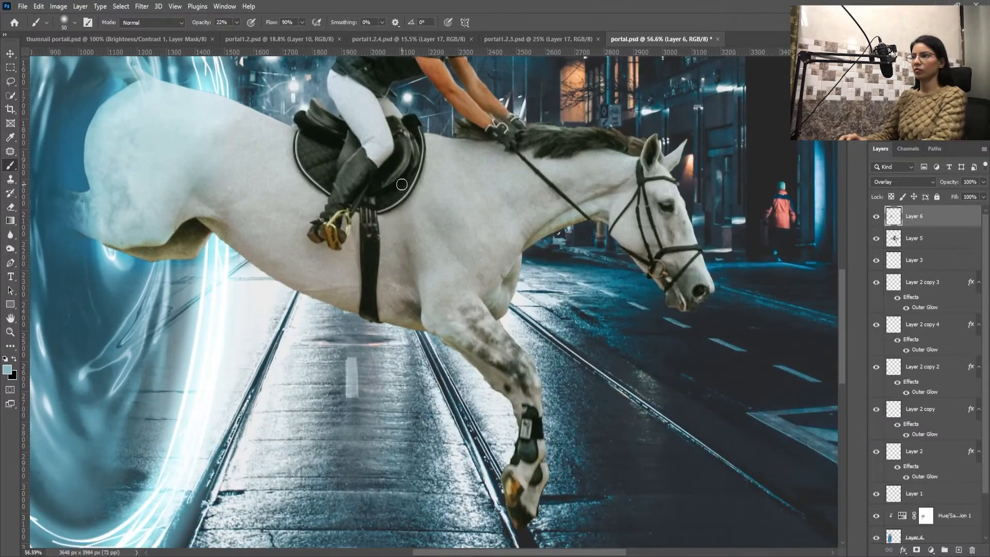
- Enlarge the brush to 200 px, undo the last two strokes and softly tint the horse's body and neck at 10% opacity
key("bracketright")
key("bracketright")
key("bracketright")
key("bracketright")
key("bracketright")
key("bracketright")
key("bracketright")
key("bracketright")
key("bracketright")
key("ctrl+z")
key("ctrl+z")
key("1")
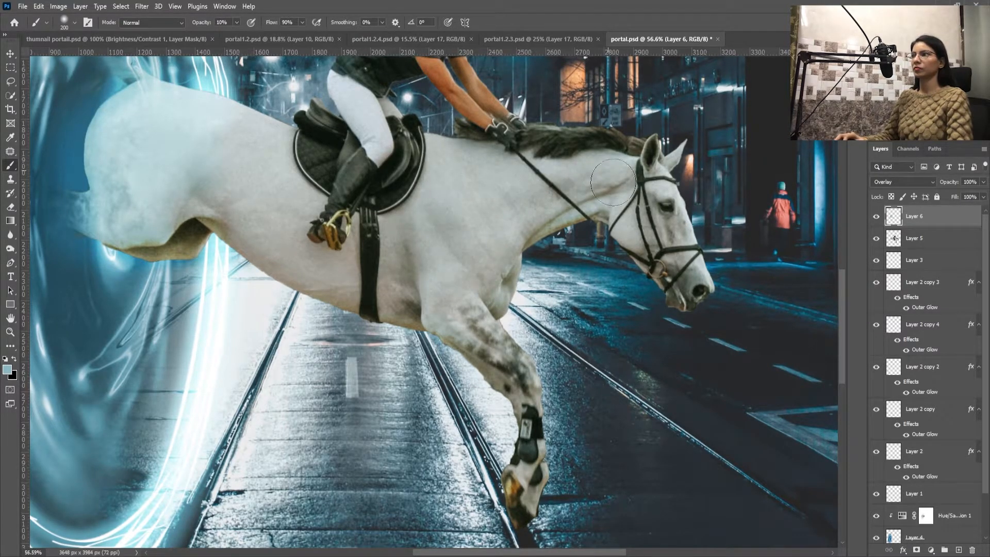
scroll(243, 201, "up", 10)
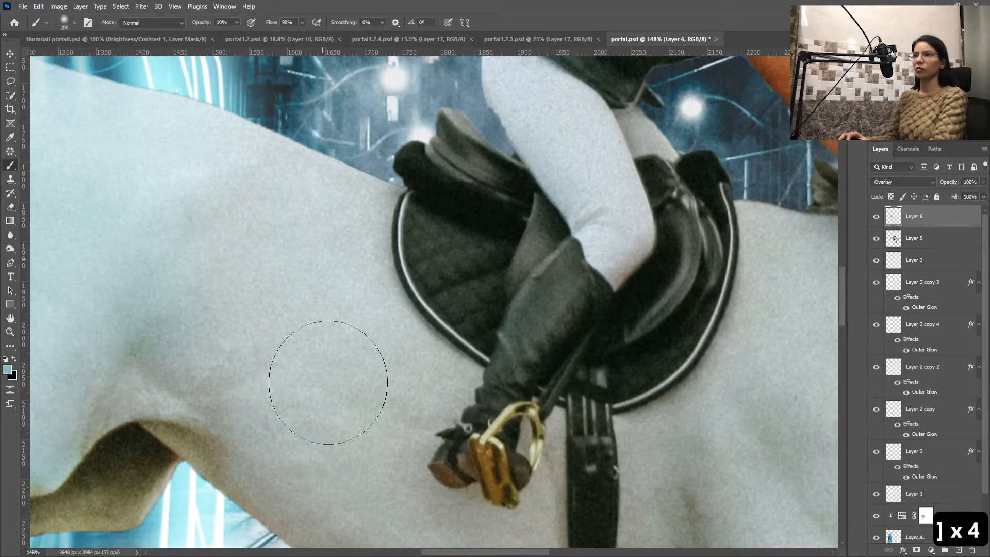
- Highlight the raised rear of the saddle with a 25 px brush at 27% opacity, undoing the first try at 40%
scroll(338, 247, "up", 3)
key("4")
key("bracketleft")
key("bracketleft")
key("bracketleft")
key("bracketleft")
key("bracketleft")
key("bracketleft")
key("bracketleft")
key("bracketleft")
key("bracketleft")
key("bracketleft")
key("bracketleft")
key("bracketleft")
key("bracketleft")
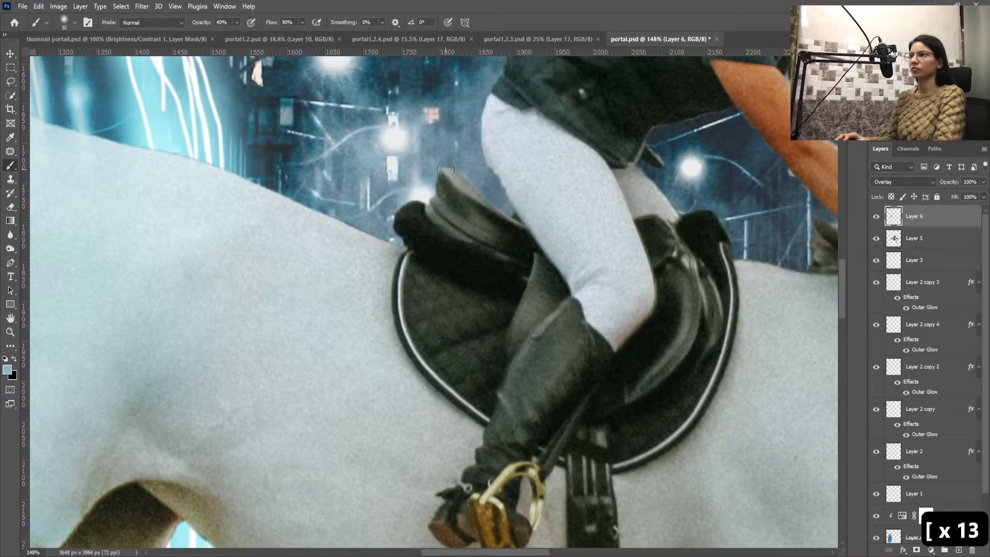
key("ctrl+z")
left_click(237, 22)
left_click_drag(237, 32, 229, 32)
left_click_drag(454, 179, 484, 200)
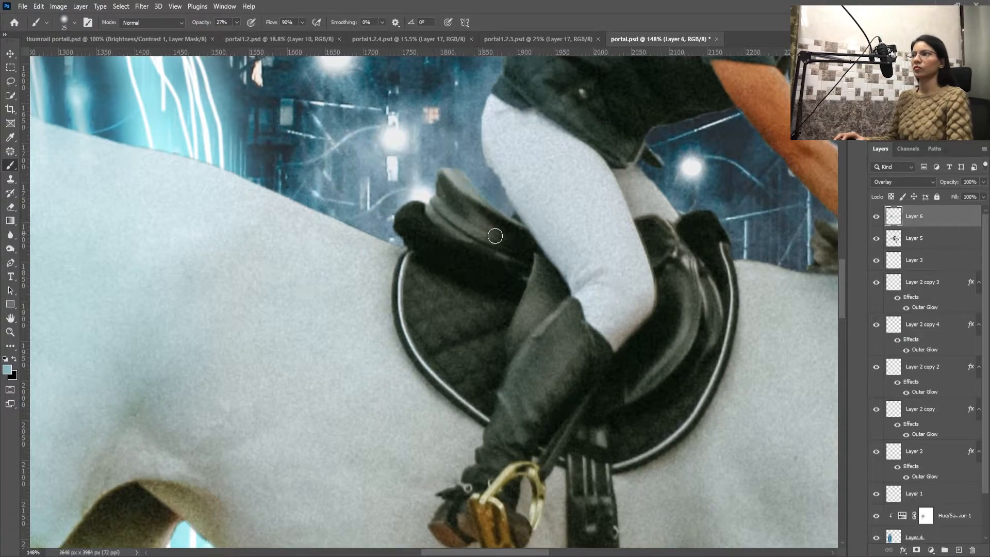
- Start highlighting the rider's boot, undoing the 45 px brush stroke and reducing the brush to 20 px
scroll(509, 237, "down", 2)
key("bracketright")
key("bracketright")
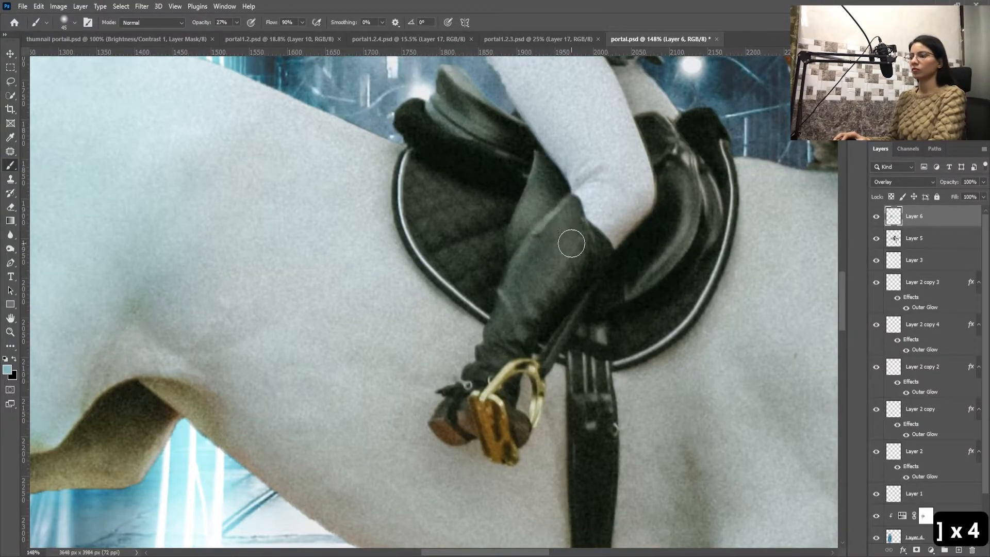
key("ctrl+z")
key("bracketleft")
key("bracketleft")
key("bracketleft")
key("bracketleft")
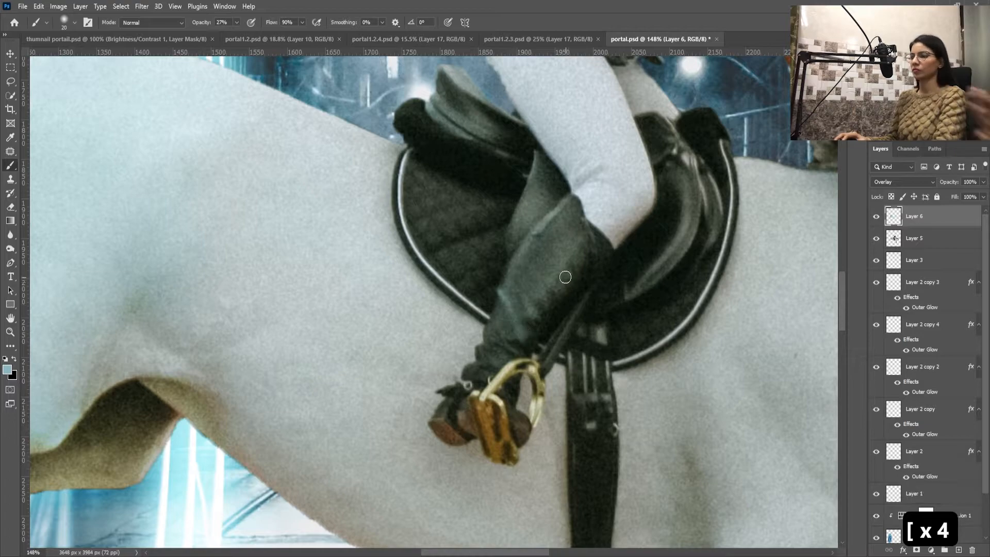
- Build up the light blue highlights on the rider's boot at 27% opacity, varying the brush size
key("bracketright")
key("bracketright")
key("bracketright")
key("bracketright")
key("bracketright")
key("bracketright")
key("bracketright")
key("bracketright")
key("bracketright")
key("bracketleft")
key("bracketleft")
key("bracketleft")
key("bracketleft")
key("bracketleft")
key("bracketleft")
key("bracketleft")
key("bracketleft")
key("bracketleft")
- Highlight the front of the saddle in light blue at 27% opacity, varying the brush between 20 and 40 px
key("bracketright")
key("bracketright")
key("bracketright")
key("bracketright")
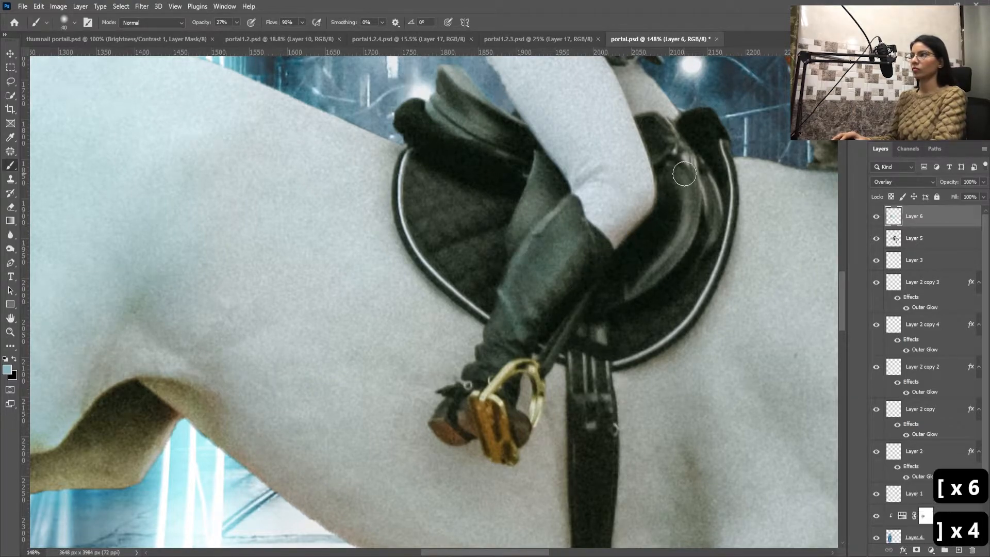
key("bracketleft")
key("bracketleft")
key("bracketleft")
key("bracketleft")
scroll(684, 151, "up", 4)
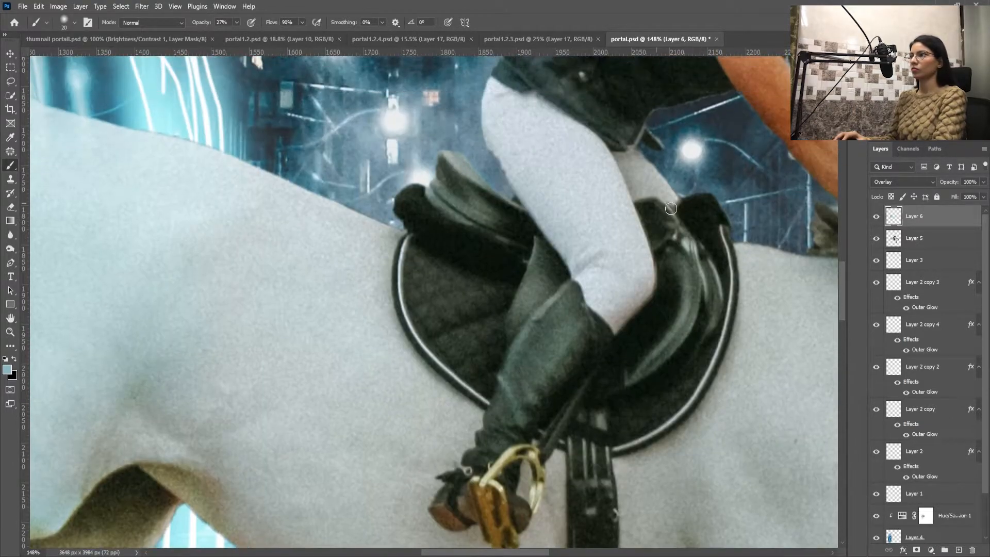
- Build up light blue highlights on the saddle flap and pad at 27% opacity, varying the brush size up to 50 px
key("bracketleft")
key("bracketleft")
key("bracketleft")
key("bracketleft")
key("bracketleft")
key("bracketleft")
key("bracketleft")
key("bracketleft")
key("bracketleft")
key("bracketleft")
key("bracketleft")
key("bracketleft")
key("bracketleft")
key("bracketleft")
key("bracketleft")
key("bracketleft")
key("bracketright")
key("bracketright")
key("bracketright")
key("bracketright")
key("bracketright")
key("bracketright")
key("bracketright")
key("bracketright")
key("bracketright")
key("bracketright")
key("bracketright")
key("bracketright")
key("bracketright")
key("bracketright")
key("bracketright")
key("bracketright")
key("bracketright")
key("bracketleft")
key("bracketleft")
key("bracketleft")
key("bracketleft")
key("bracketleft")
key("bracketleft")
key("bracketleft")
key("bracketleft")
key("bracketright")
key("bracketright")
key("bracketright")
key("bracketright")
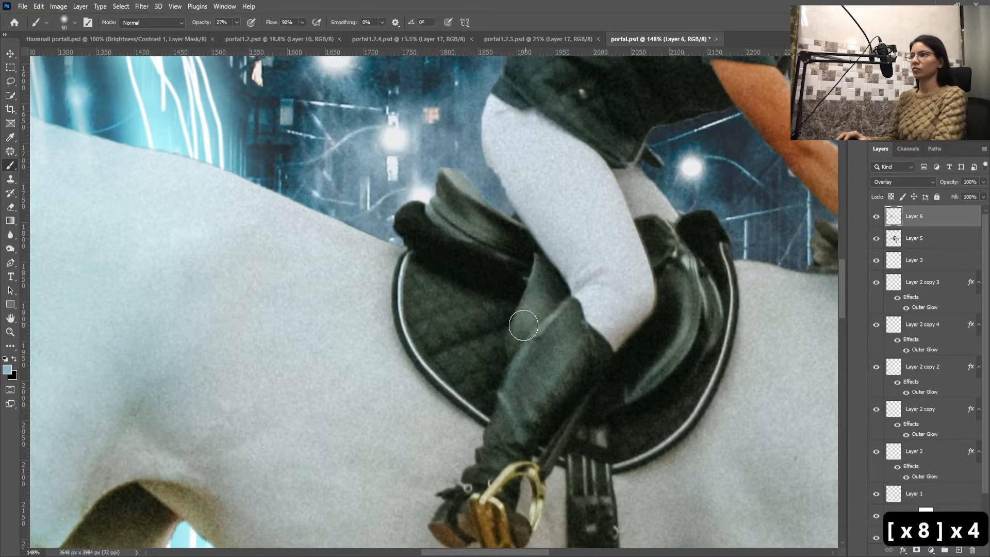
- Undo the last saddle strokes and reduce the brush to 30 px for the raised rear of the saddle
key("ctrl+z")
key("ctrl+z")
scroll(526, 243, "up", 4)
key("bracketleft")
key("bracketleft")
key("bracketleft")
key("bracketleft")
key("ctrl+z")
scroll(490, 325, "up", 1)
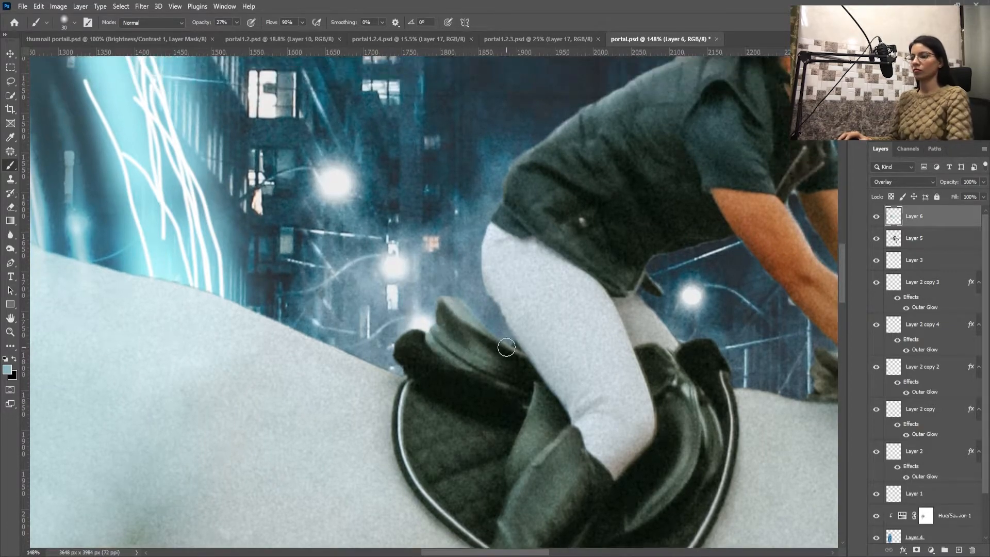
- Highlight the rider's vest and helmet in light blue at 27% opacity, varying the brush size and finishing at 35 px
key("bracketleft")
key("bracketleft")
key("bracketleft")
scroll(506, 344, "up", 5)
left_click_drag(664, 188, 535, 219)
key("bracketright")
key("bracketright")
key("bracketright")
key("bracketright")
key("bracketright")
key("bracketright")
key("bracketright")
key("bracketright")
key("bracketright")
key("bracketleft")
key("bracketleft")
key("bracketleft")
key("bracketleft")
key("bracketleft")
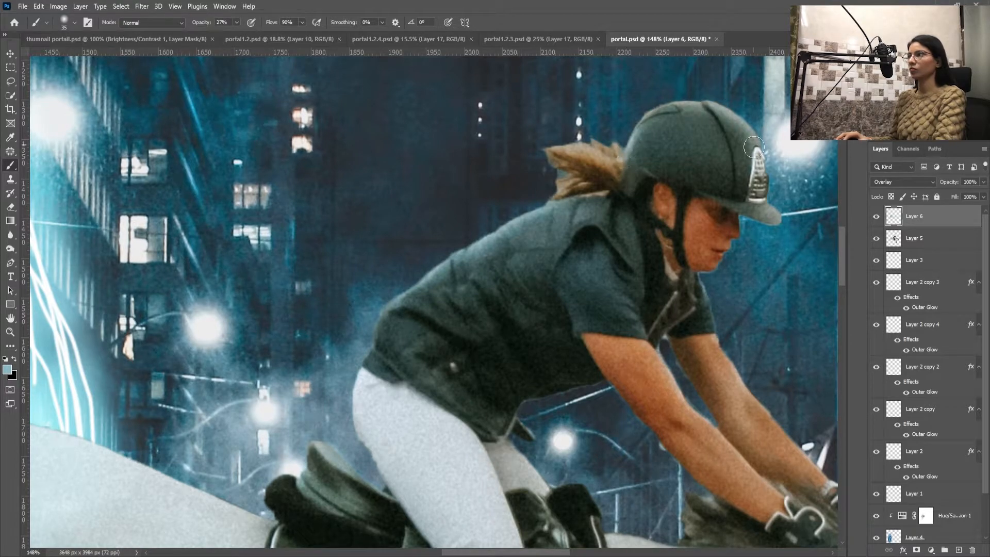
- Trace thin light blue highlights along the edges of the rider's arms with a 7 px brush
scroll(653, 218, "down", 2)
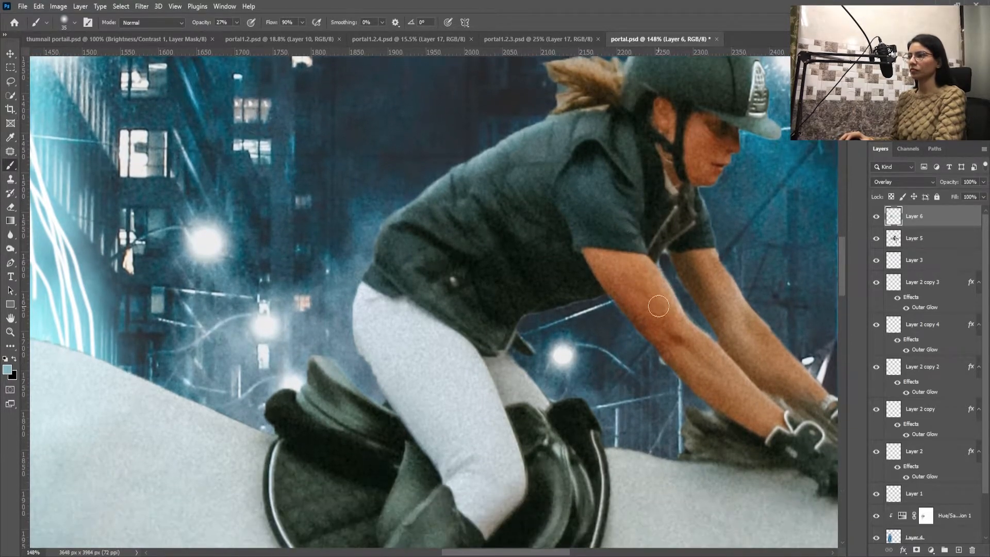
key("bracketleft")
key("bracketleft")
key("bracketleft")
key("bracketleft")
key("bracketleft")
key("bracketleft")
key("bracketleft")
key("bracketleft")
scroll(718, 330, "up", 3)
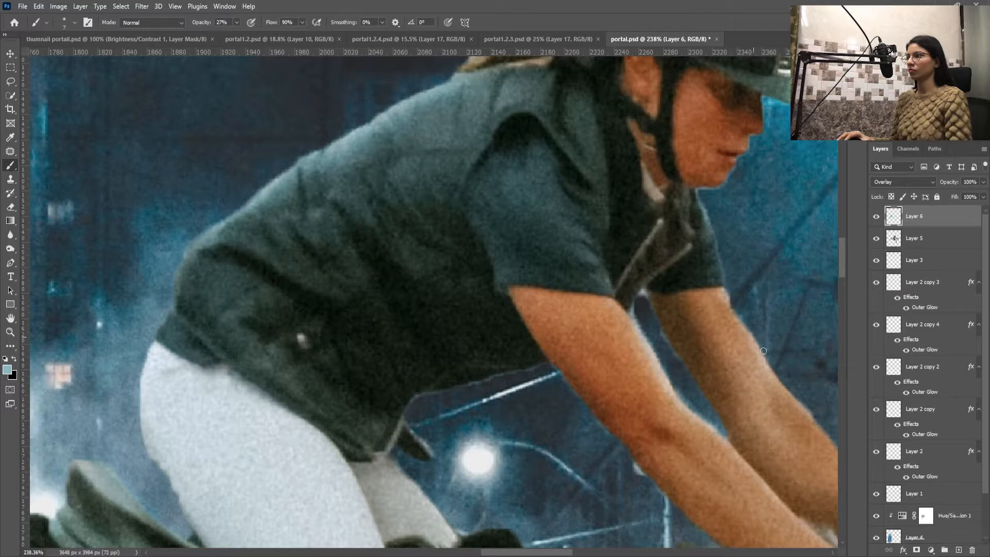
scroll(637, 329, "down", 3)
- Set the brush to 60 px and 11% opacity, and undo the last two strokes on the rider
key("bracketright")
key("bracketright")
key("bracketright")
key("bracketright")
key("bracketright")
key("bracketright")
key("bracketright")
key("bracketright")
key("bracketright")
key("bracketright")
key("bracketright")
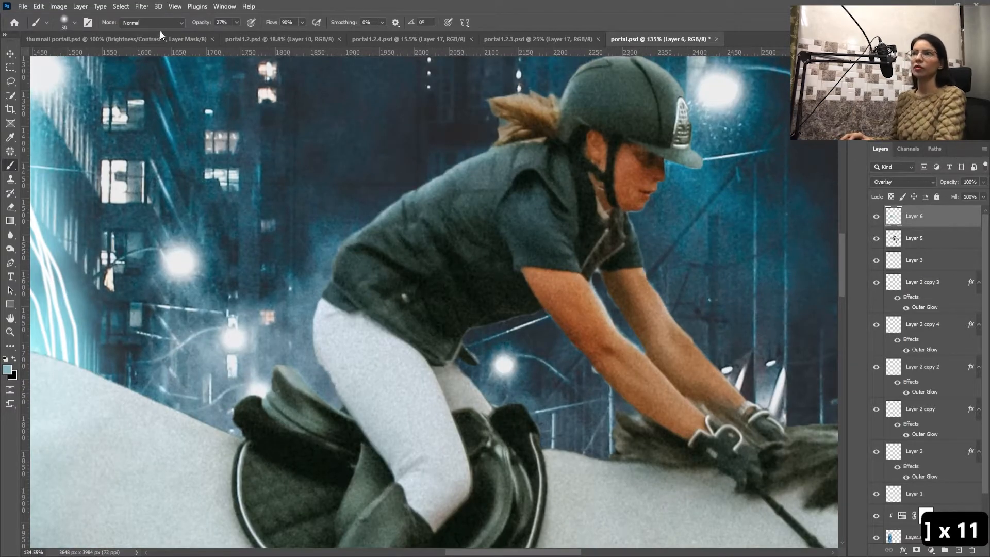
key("1")
key("1")
key("bracketright")
key("ctrl+z")
key("ctrl+z")
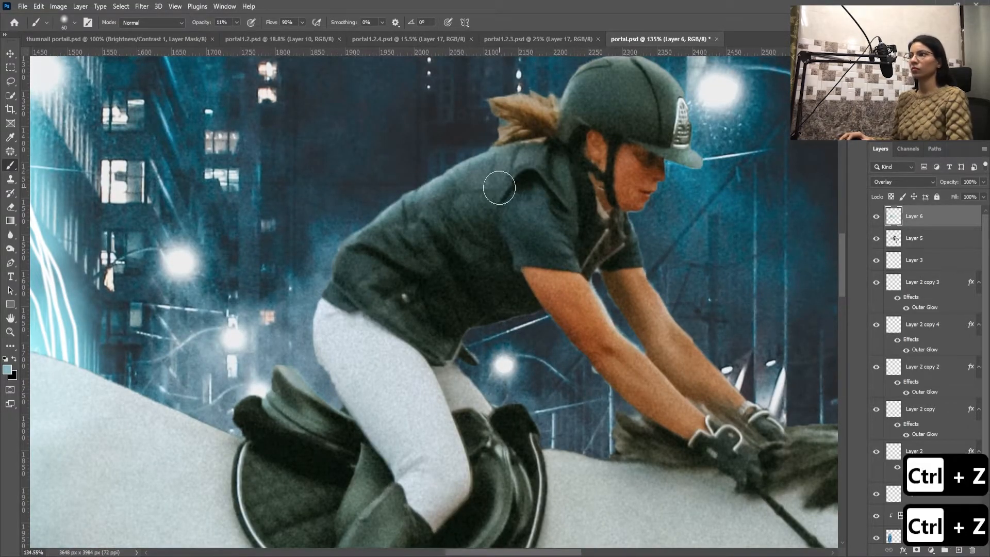
- Softly tint the rider's vest at 11% opacity, varying the brush size and finishing at 50 px
key("bracketleft")
scroll(619, 113, "up", 1)
key("bracketright")
key("bracketright")
key("bracketright")
scroll(638, 137, "down", 2)
key("bracketleft")
key("bracketleft")
key("bracketleft")
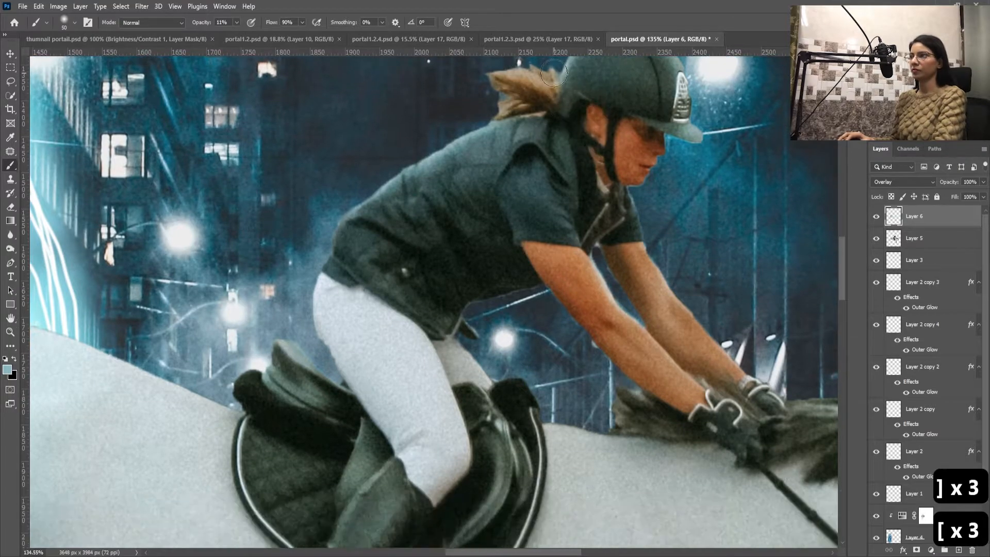
- Softly tint the rider's white breeches light blue at 28% opacity, varying the brush size
scroll(548, 115, "up", 4)
key("bracketright")
key("bracketright")
key("bracketright")
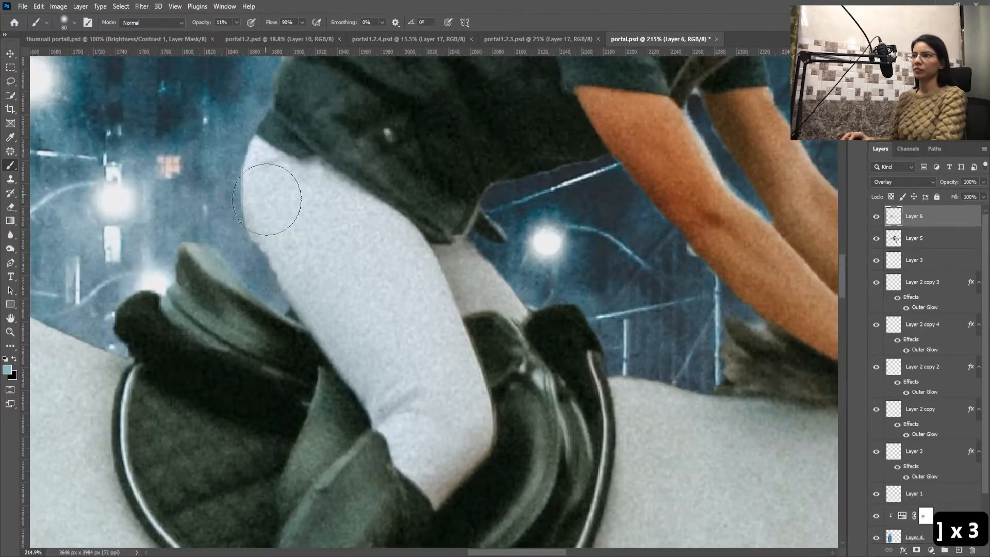
scroll(304, 213, "down", 12)
scroll(334, 225, "up", 7)
key("2")
key("8")
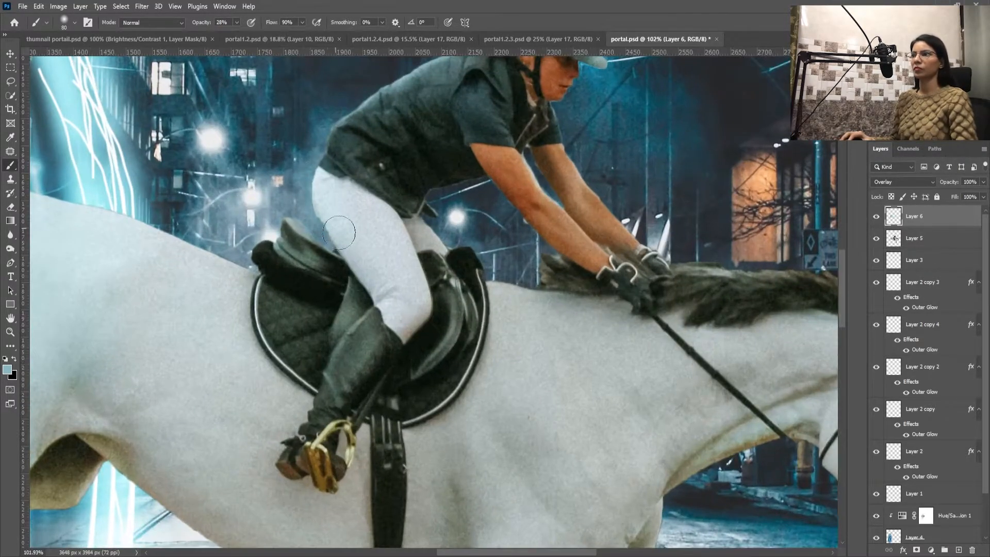
key("bracketright")
key("bracketright")
key("bracketleft")
key("bracketleft")
key("bracketleft")
key("bracketleft")
key("bracketleft")
key("bracketleft")
key("bracketright")
key("bracketright")
key("bracketright")
key("bracketright")
key("bracketright")
key("bracketright")
- Strengthen the light blue tint on the rider's breeches with a 60 px brush at 52% opacity
key("p")
key("p")
key("p")
key("p")
left_click(11, 165)
key("bracketleft")
key("bracketleft")
key("bracketleft")
key("bracketleft")
scroll(361, 219, "down", 6)
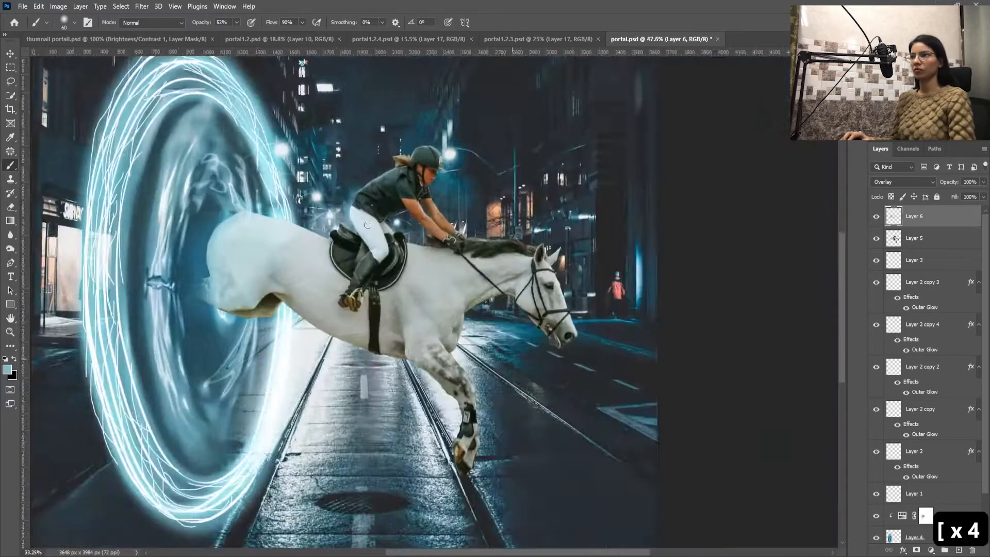
scroll(312, 170, "up", 6)
scroll(382, 199, "down", 5)
scroll(445, 217, "up", 6)
- Highlight the edges of the rider's arms with a 25 px brush at 52% opacity, and undo the last stroke
key("bracketleft")
key("bracketleft")
key("bracketleft")
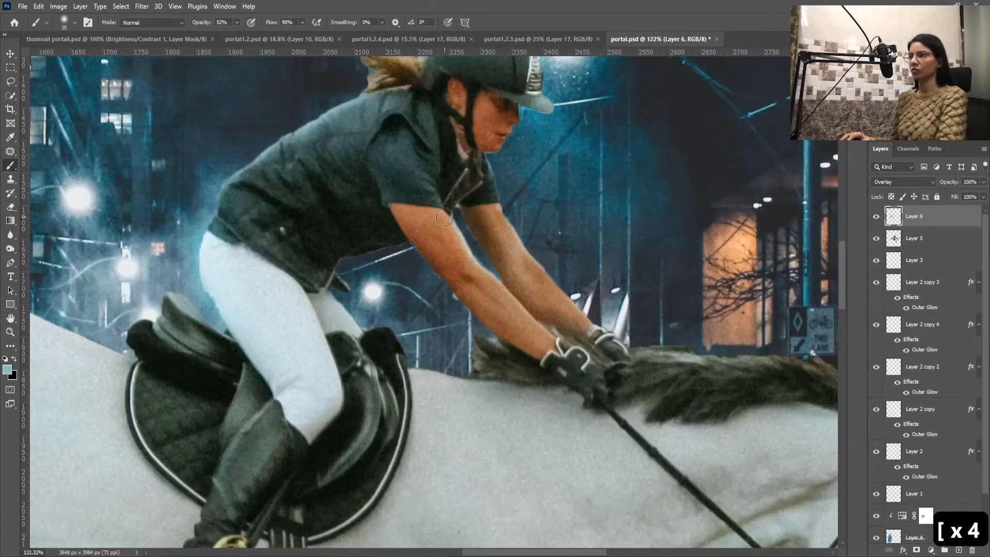
left_click_drag(508, 214, 548, 276)
key("ctrl+z")
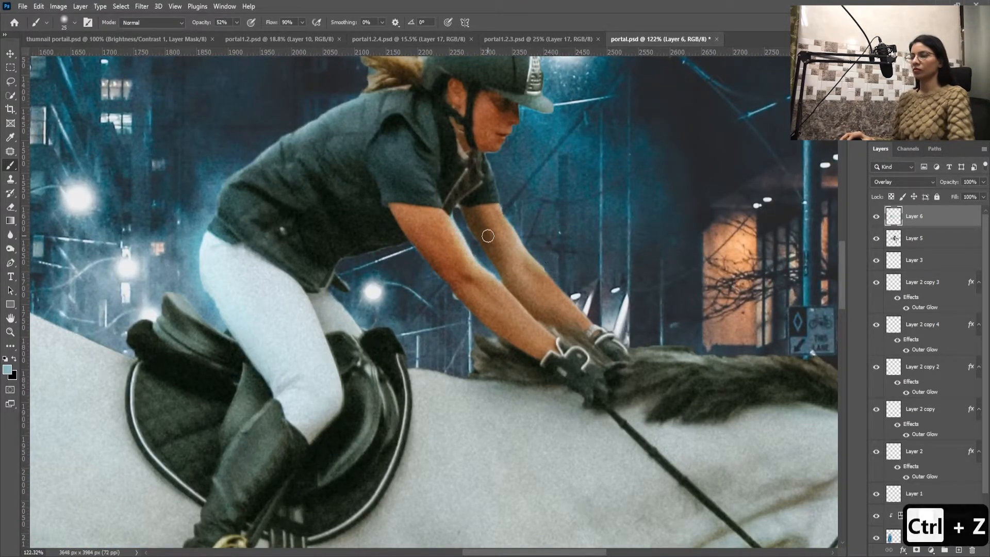
- Softly tint the rider's nearer arm light blue at 10% opacity, starting with a 70 px brush and finishing at 60 px
key("bracketright")
key("bracketright")
key("bracketright")
key("bracketright")
key("bracketright")
key("bracketright")
key("bracketright")
key("bracketright")
key("bracketright")
key("bracketright")
key("bracketleft")
key("bracketleft")
key("bracketleft")
left_click(237, 22)
left_click_drag(236, 36, 217, 35)
left_click_drag(428, 219, 453, 254)
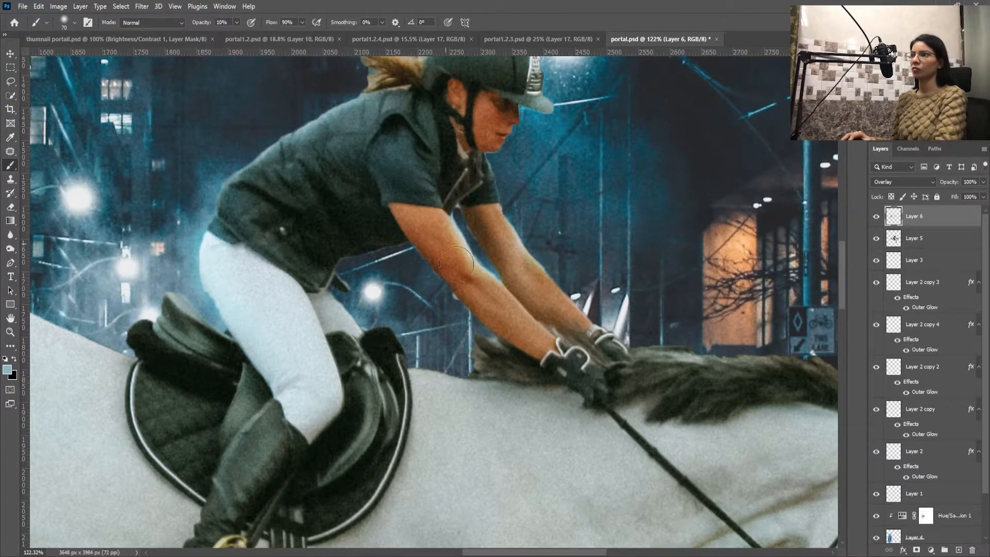
key("bracketleft")
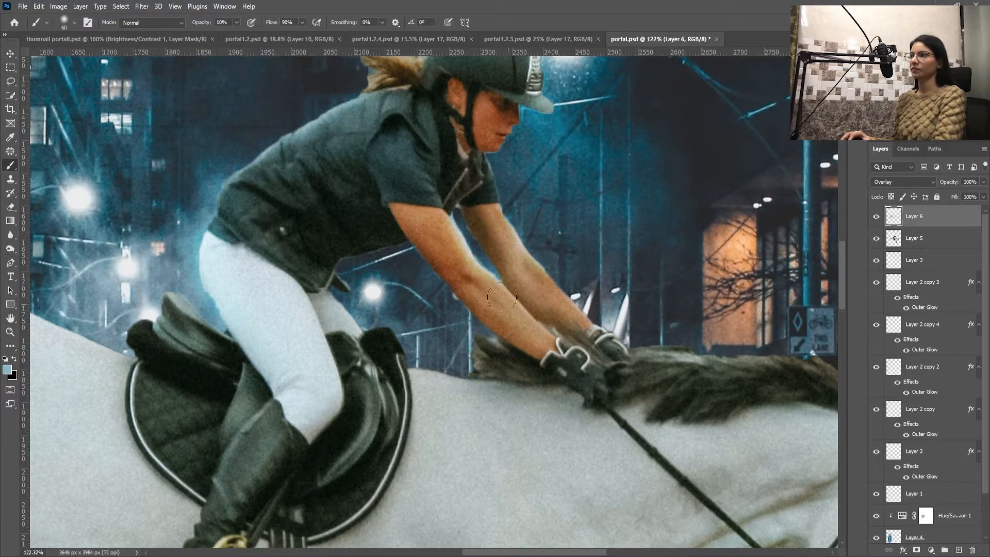
scroll(471, 216, "down", 4)
scroll(447, 124, "up", 3)
scroll(384, 173, "down", 6)
scroll(258, 302, "up", 3)
- Tint the horse's hindquarters light blue, raising the brush to 250 px and 55% opacity
left_click_drag(257, 302, 298, 242)
key("bracketright")
key("bracketright")
key("bracketright")
key("bracketright")
key("bracketright")
key("bracketright")
key("5")
key("5")
key("bracketright")
key("bracketright")
key("bracketright")
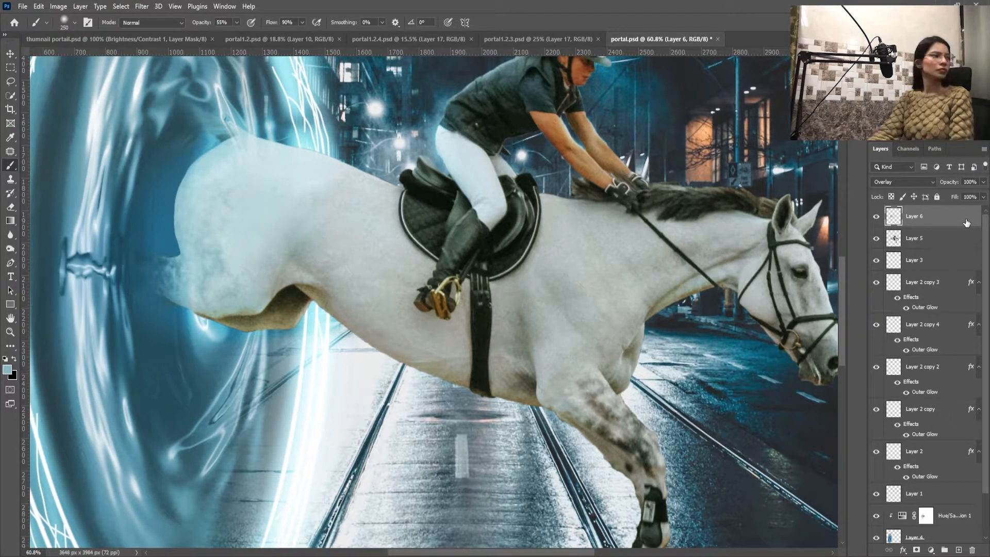
key("ctrl+j")
key("ctrl+z")
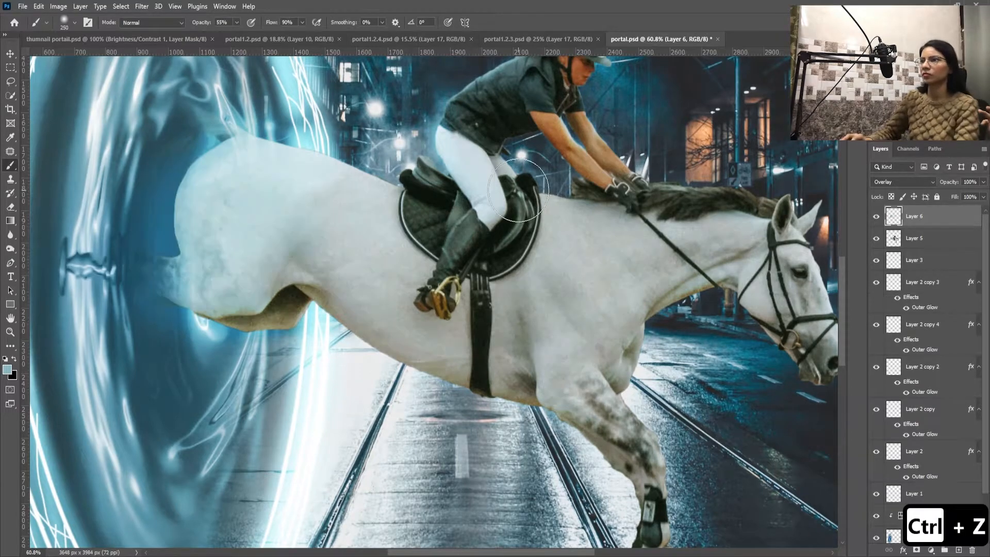
scroll(216, 279, "down", 5)
scroll(216, 279, "up", 5)
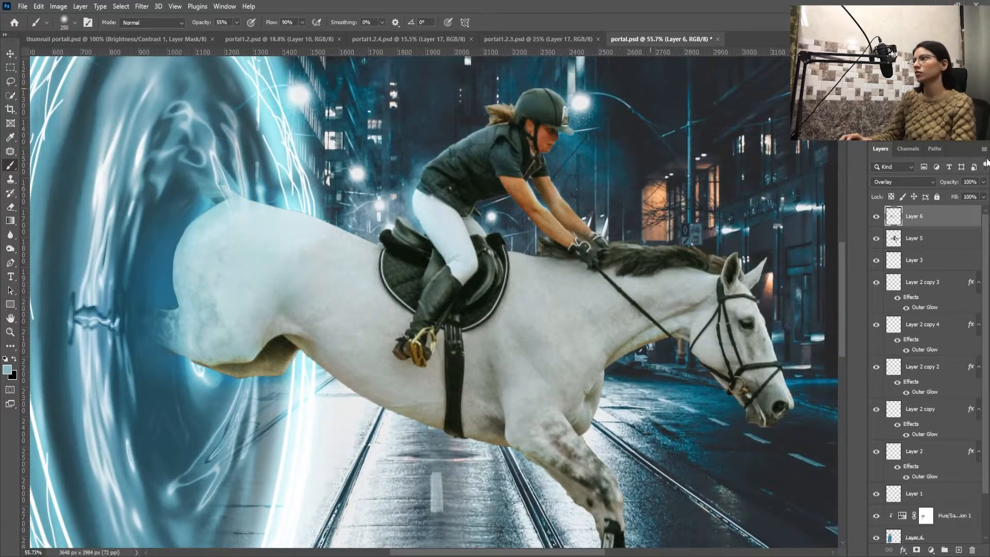
- Sample a deeper blue from the portal and paint it over the portal with a 400 px brush at 55% opacity
key("i")
left_click(10, 165)
mouse_move(204, 310)
left_mouse_down()
mouse_move(221, 261)
mouse_move(206, 330)
mouse_move(319, 261)
left_mouse_up()
scroll(213, 182, "down", 6)
scroll(285, 249, "down", 10)
key("bracketright")
key("bracketright")
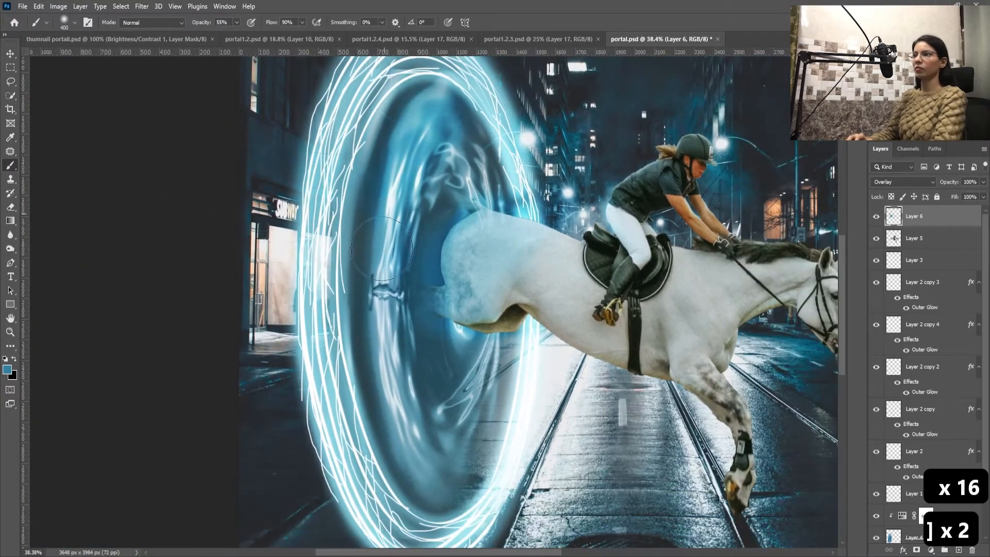
scroll(519, 278, "up", 2)
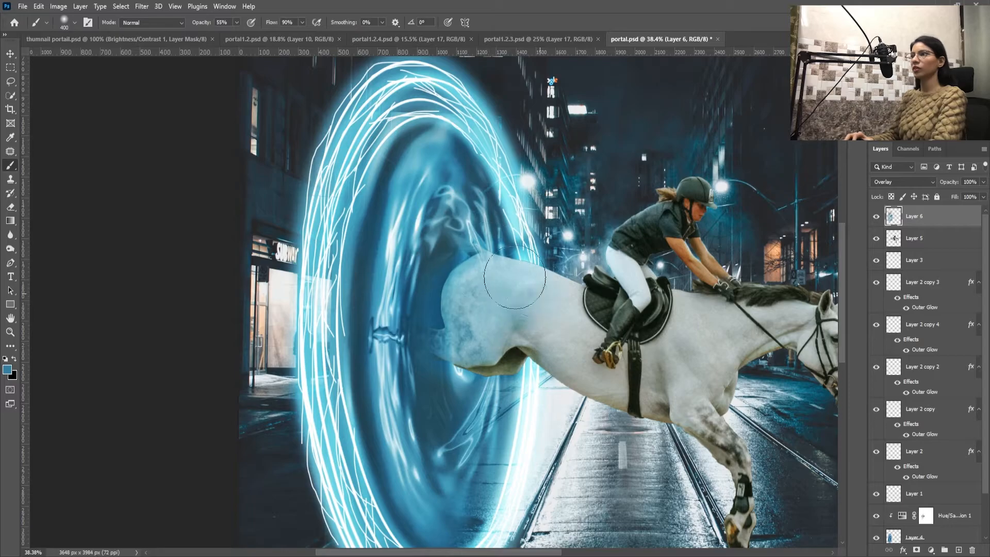
- Try tinting the horse's hindquarters and belly deeper blue with a 300 px brush at 55% opacity
left_click_drag(526, 309, 414, 206)
key("bracketright")
key("bracketright")
key("bracketleft")
key("bracketleft")
key("bracketleft")
key("bracketleft")
key("bracketleft")
key("bracketright")
key("bracketright")
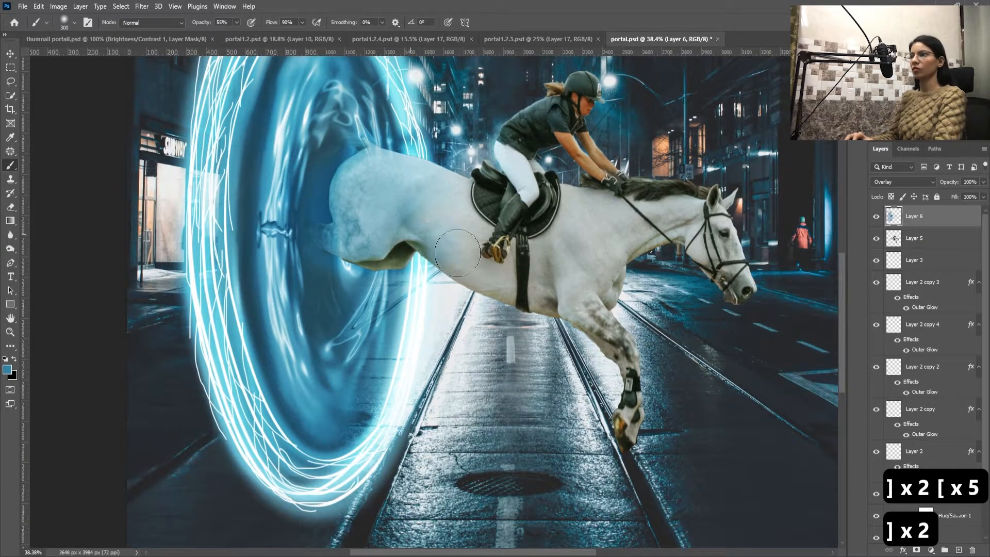
left_click_drag(436, 244, 491, 281)
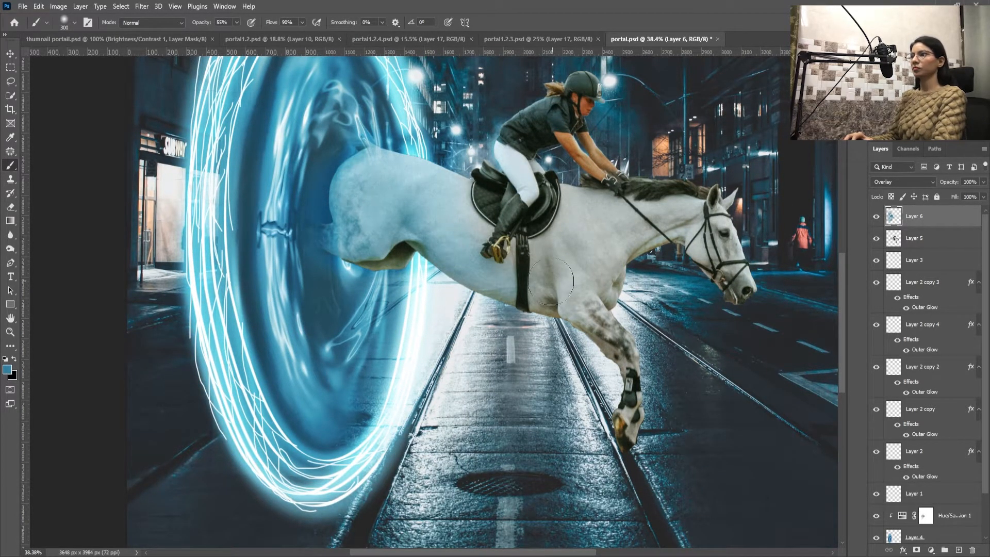
- Undo the last eight brush strokes on the horse
key("ctrl+z")
key("ctrl+z")
key("ctrl+z")
key("ctrl+z")
key("ctrl+z")
key("ctrl+z")
key("ctrl+z")
key("ctrl+z")
- Softly tint the horse with the deeper blue at 16% opacity, reducing the brush size and finishing at 90 px
left_click(236, 22)
left_click_drag(235, 39, 216, 39)
key("bracketleft")
key("bracketleft")
scroll(705, 242, "up", 11)
key("bracketleft")
key("bracketleft")
key("bracketleft")
key("bracketleft")
key("bracketleft")
key("bracketleft")
key("bracketleft")
key("bracketleft")
key("bracketright")
key("bracketright")
key("bracketright")
scroll(716, 258, "right", 7)
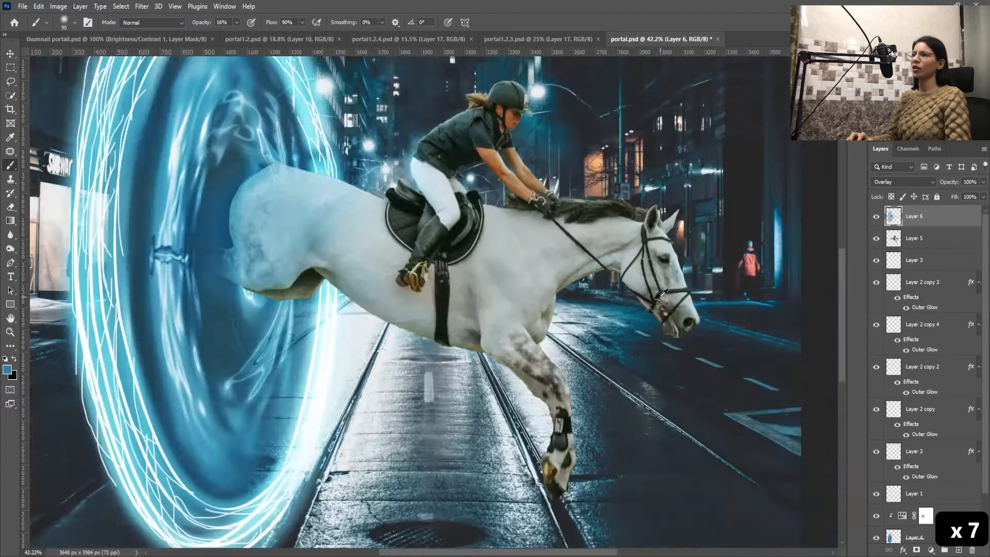
key("ctrl+0")
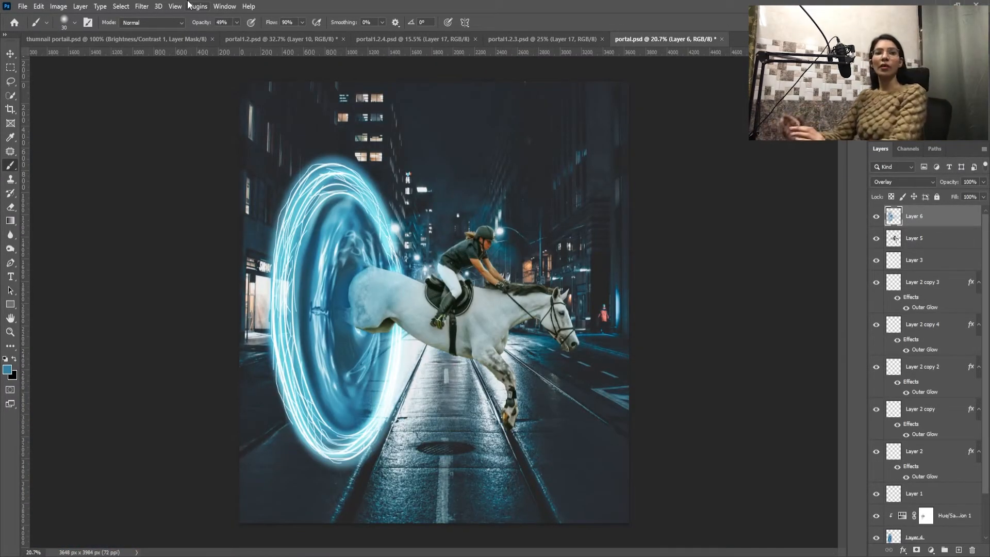
- Apply Camera Raw calibration to the horse layer: shadow tint -8, red hue +51 and saturation -69, green +8 and -35, blue +28 and +64
key("alt+bracketleft")
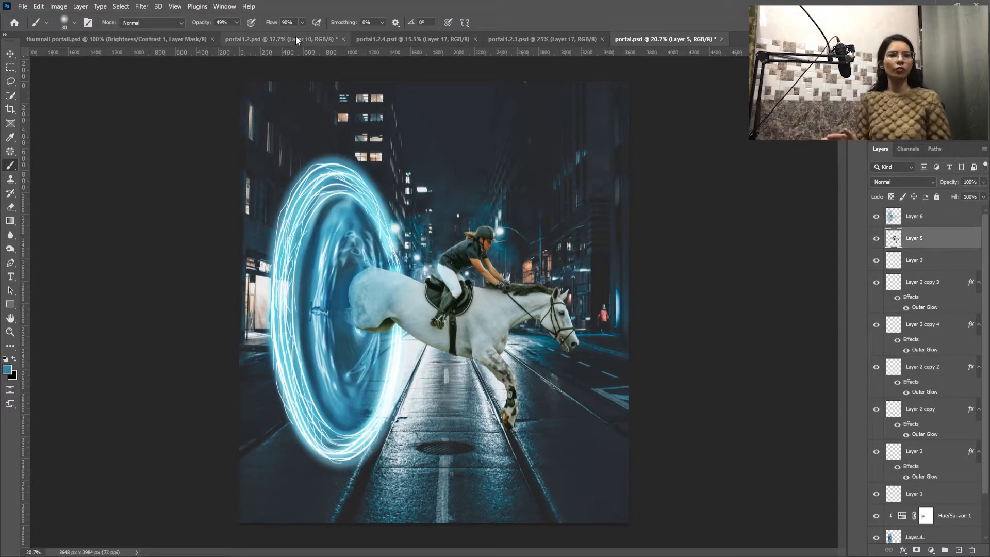
left_click(143, 6)
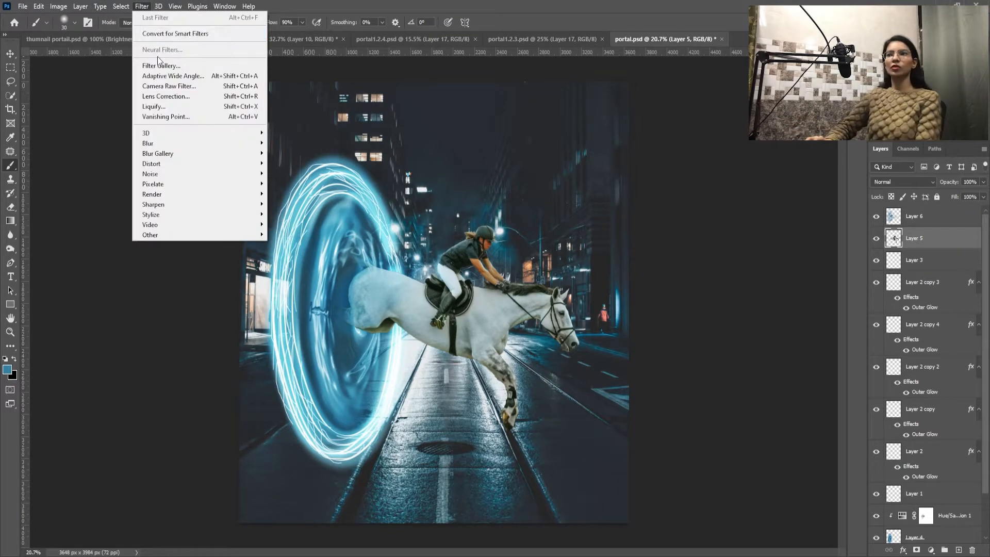
left_click(146, 6)
left_click(146, 7)
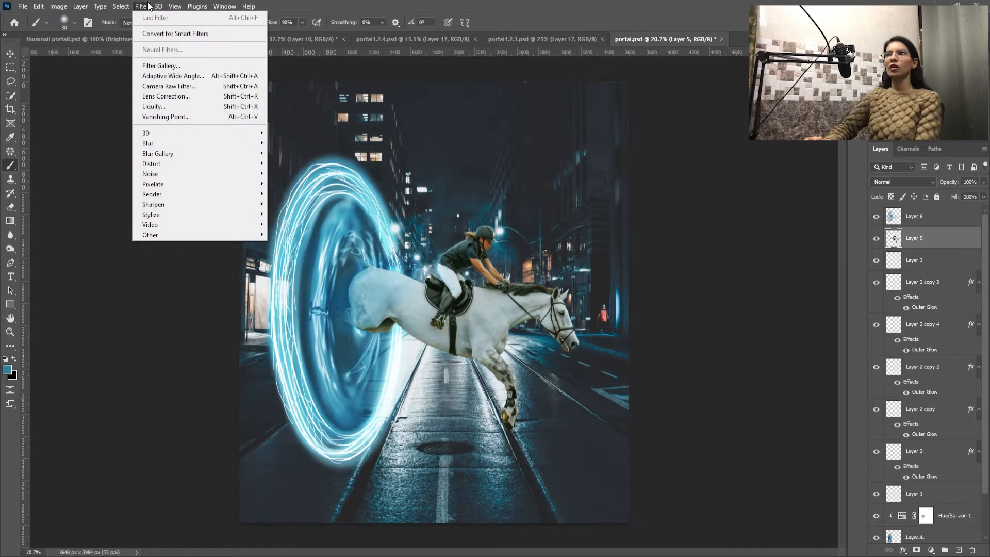
left_click(157, 88)
left_click_drag(834, 378, 800, 387)
left_click_drag(822, 418, 823, 461)
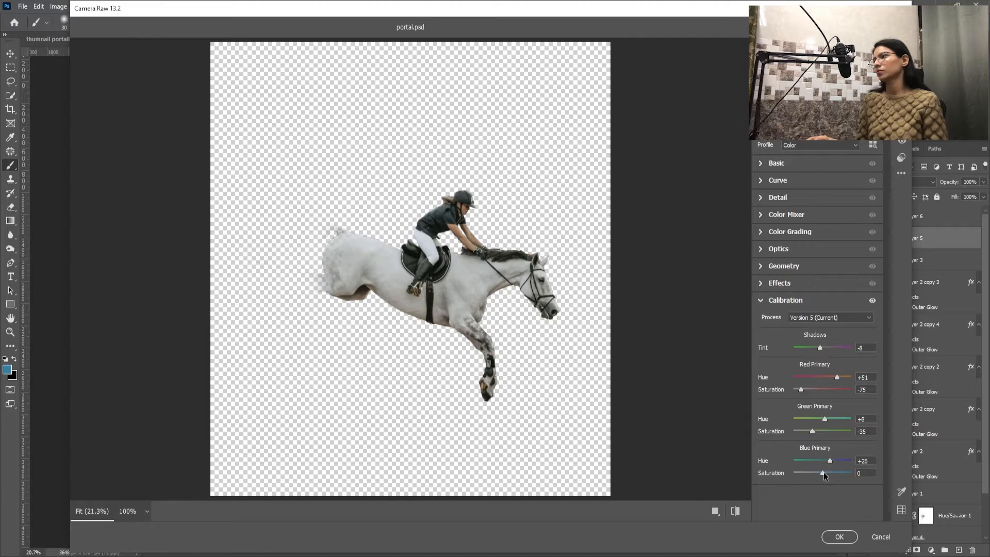
mouse_move(801, 388)
left_mouse_down()
mouse_move(812, 388)
mouse_move(804, 388)
left_mouse_up()
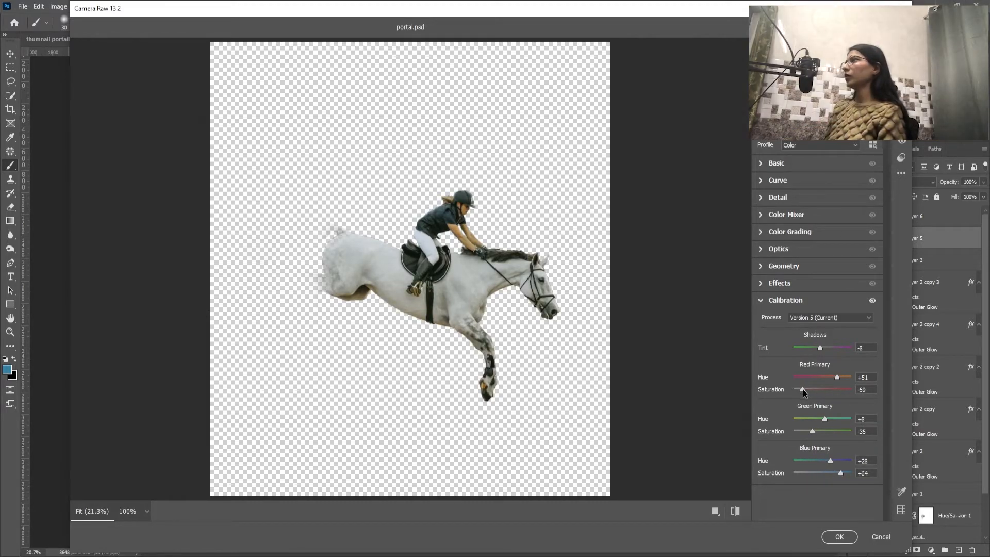
left_click(840, 537)
- Darken the horse and rider with a Levels adjustment clipped to Layer 5
left_click(918, 552)
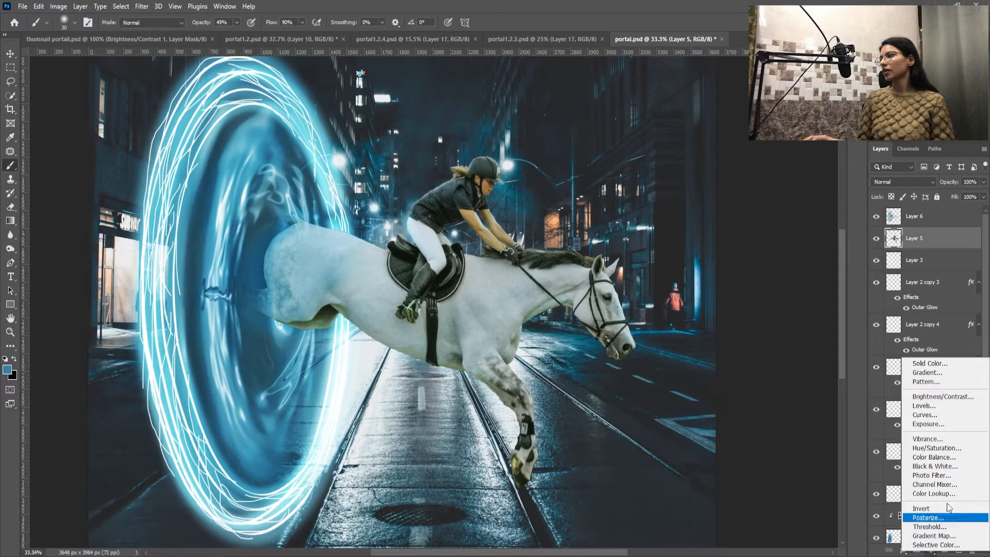
left_click(939, 405)
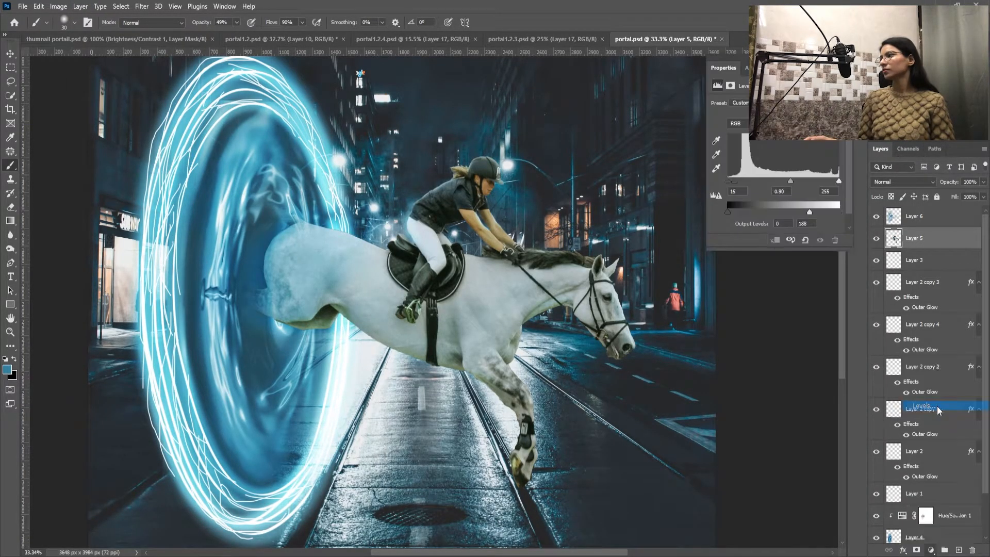
left_click(775, 241)
mouse_move(839, 211)
left_mouse_down()
mouse_move(814, 207)
mouse_move(796, 182)
mouse_move(831, 180)
left_mouse_up()
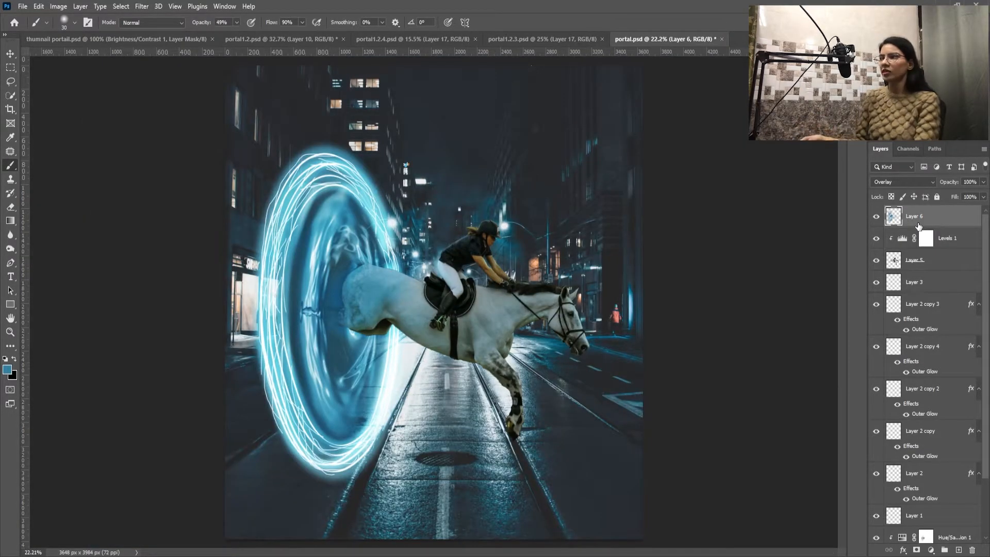
- Create a new layer above Layer 6 and set the foreground colour to black (000000)
key("ctrl+j")
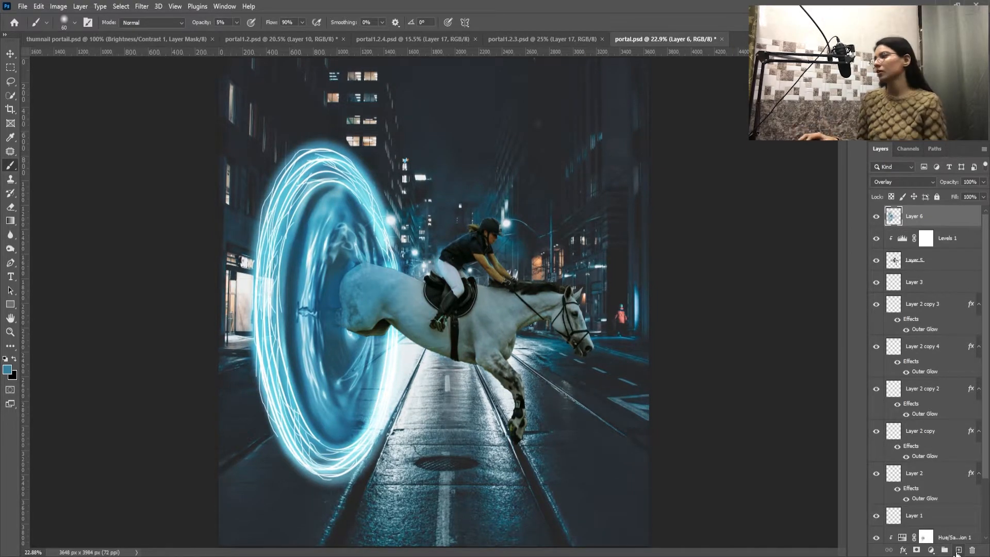
key("ctrl+shift+alt+n")
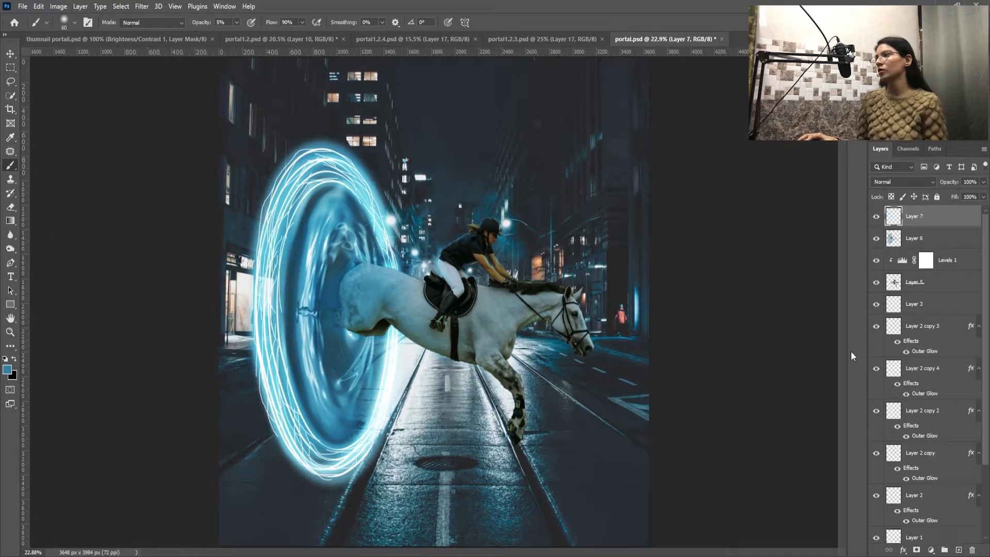
left_click(8, 369)
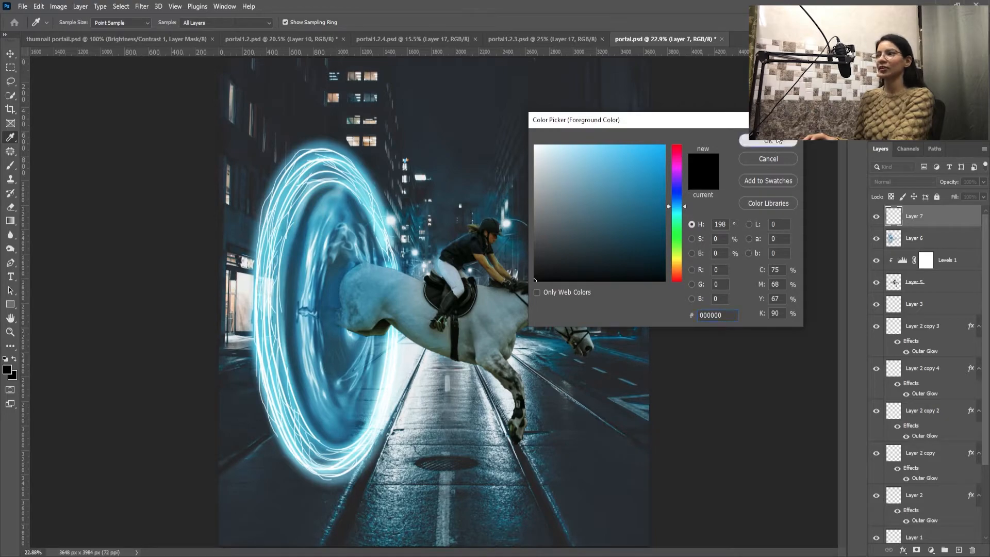
left_click(768, 141)
- Paint a soft black shadow over the manhole cover beneath the horse with a 500 px brush at 52% opacity
key("ctrl+z")
left_click(236, 23)
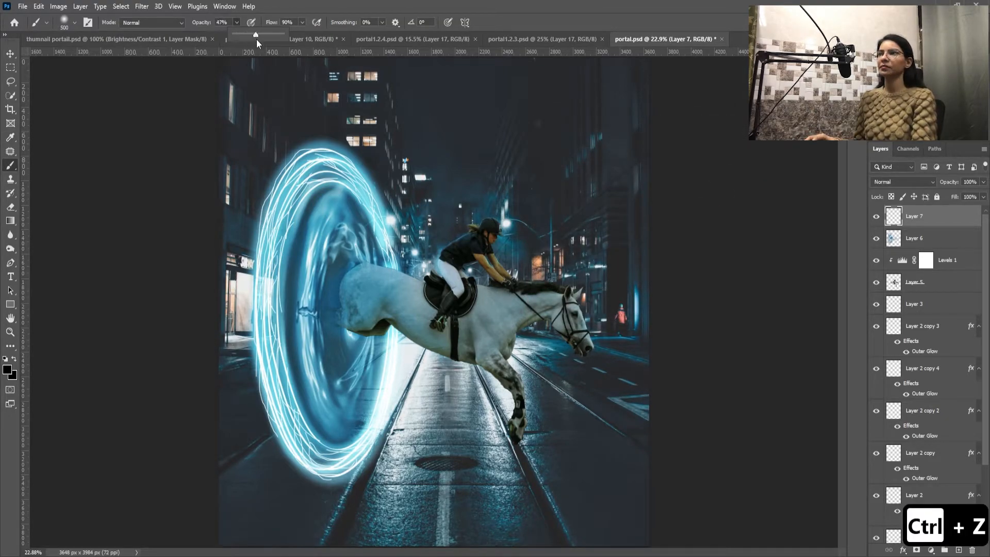
left_click_drag(256, 39, 259, 41)
left_click_drag(388, 457, 488, 451)
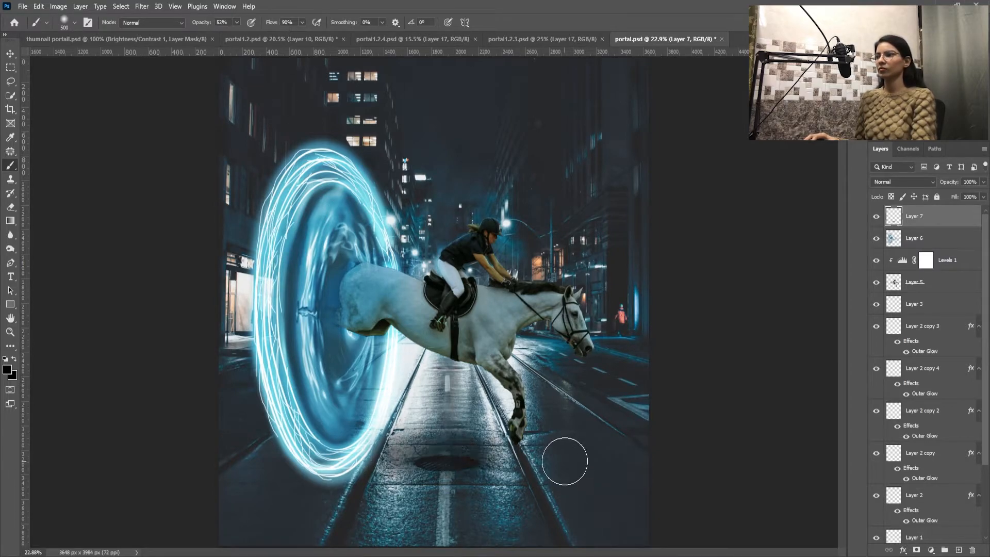
- Undo the stroke that darkens the road beyond the horse's hoof, and repaint that shadow in black at 15% opacity
left_click_drag(570, 466, 629, 518)
key("ctrl+z")
left_click(237, 22)
left_click(221, 36)
left_click_drag(584, 434, 627, 497)
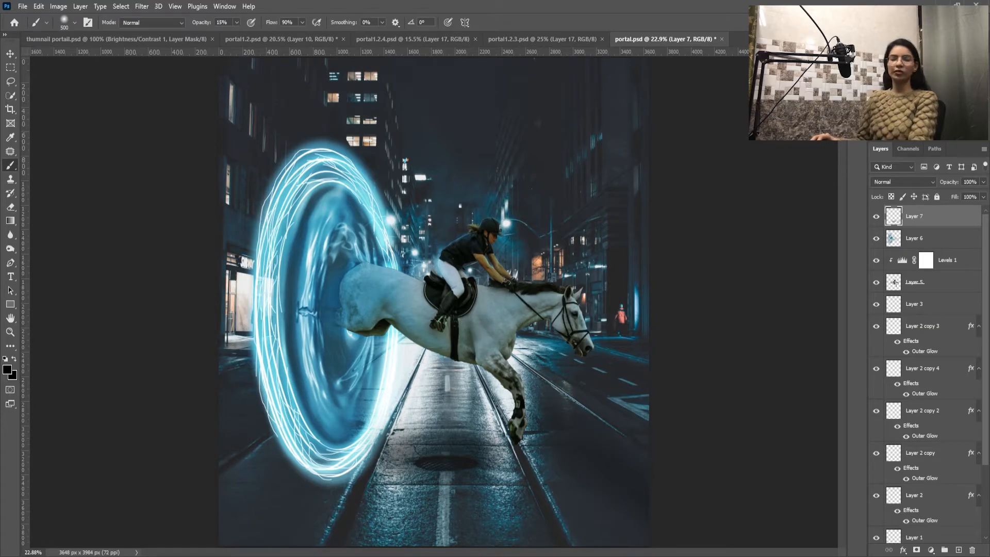
scroll(518, 452, "up", 5)
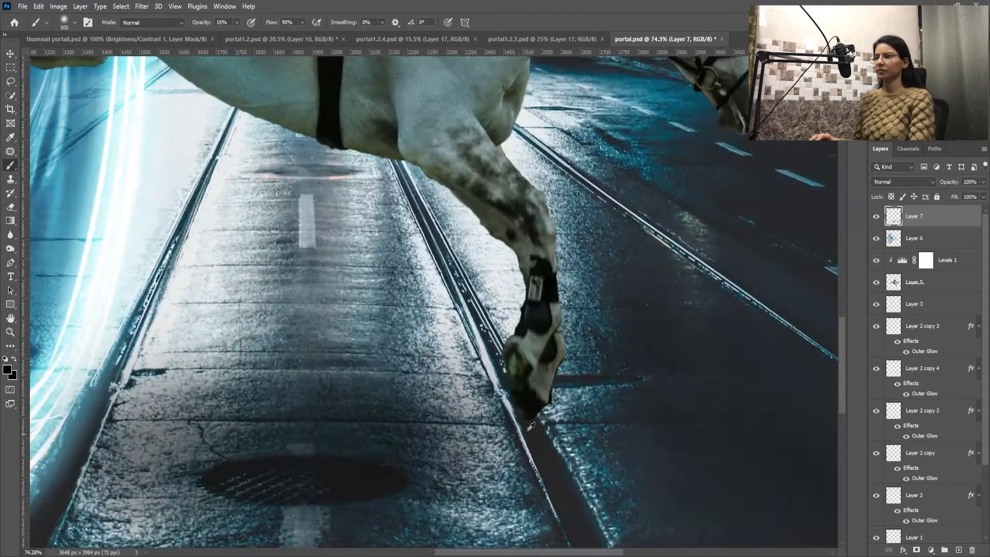
- Touch up the black shadow around the horse's front hoof with a 50 px brush at 15% opacity
key("[")
key("[")
key("[")
key("[")
key("[")
key("[")
key("[")
key("[")
key("[")
key("[")
key("[")
key("[")
key("[")
scroll(557, 409, "down", 6)
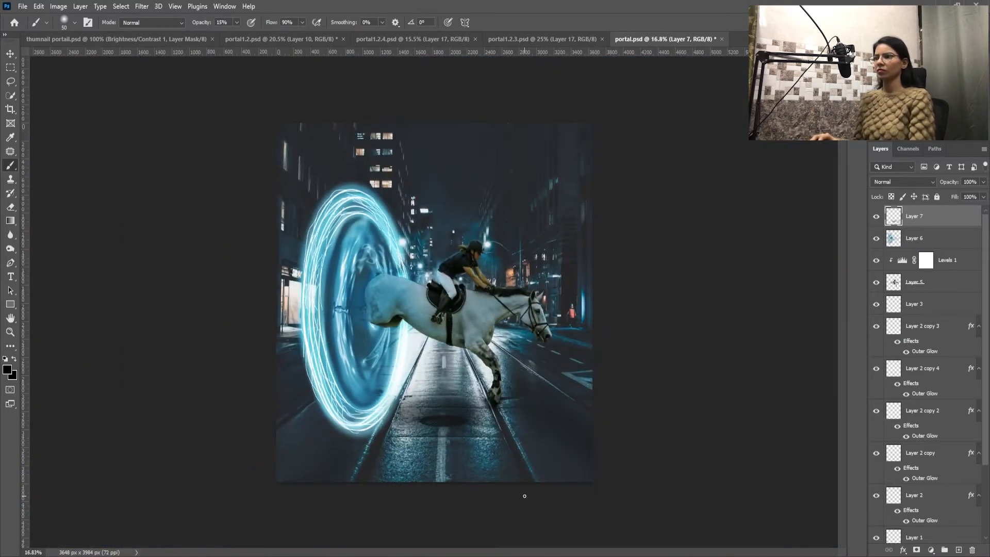
- Enlarge the brush to 200 px and lower the shadow layer's (Layer 7) opacity to 61%
key("]")
key("]")
key("]")
key("]")
key("]")
key("]")
key("]")
key("]")
key("]")
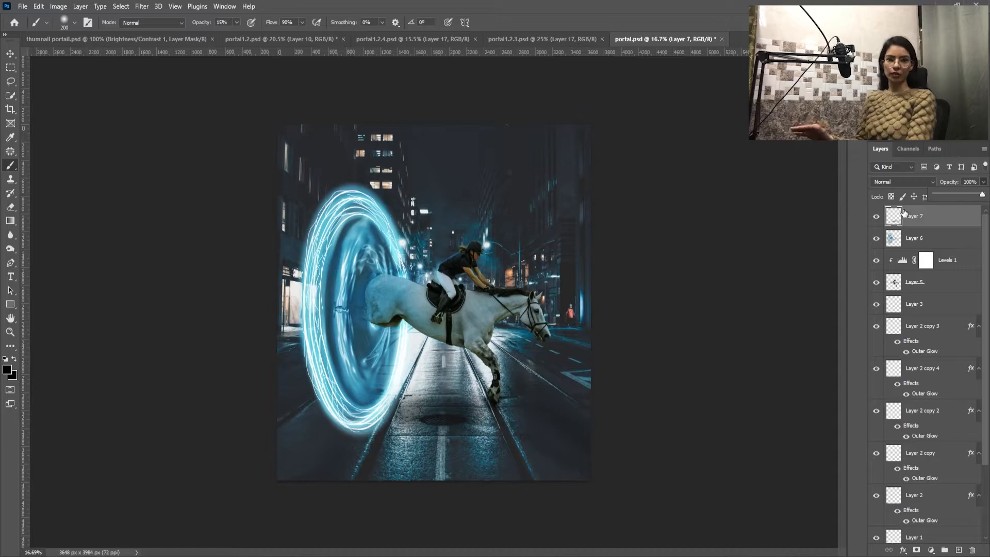
mouse_move(982, 195)
left_mouse_down()
mouse_move(961, 204)
mouse_move(964, 193)
left_mouse_up()
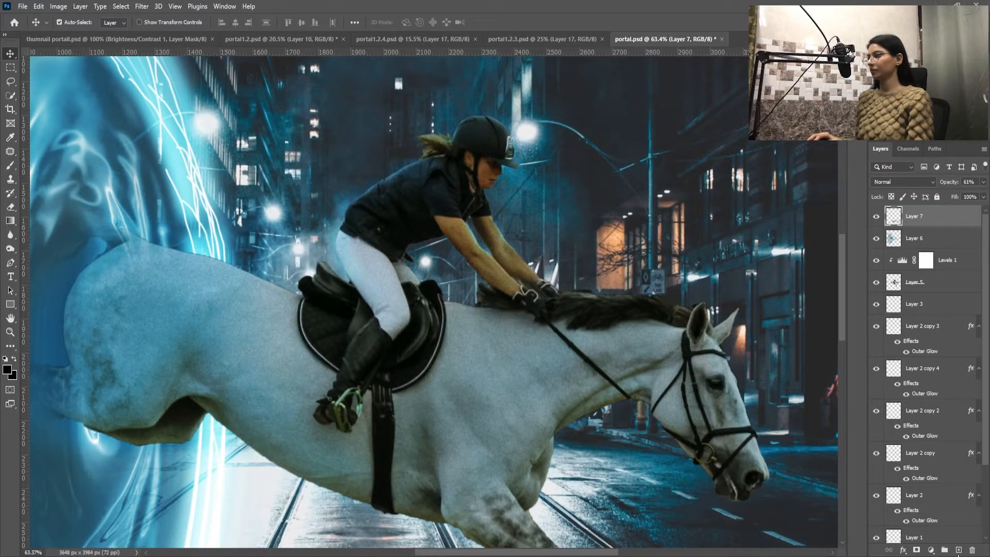
- Create a new layer above Layer 7 and ready the Brush with black (000000) as the foreground colour
left_click(958, 550)
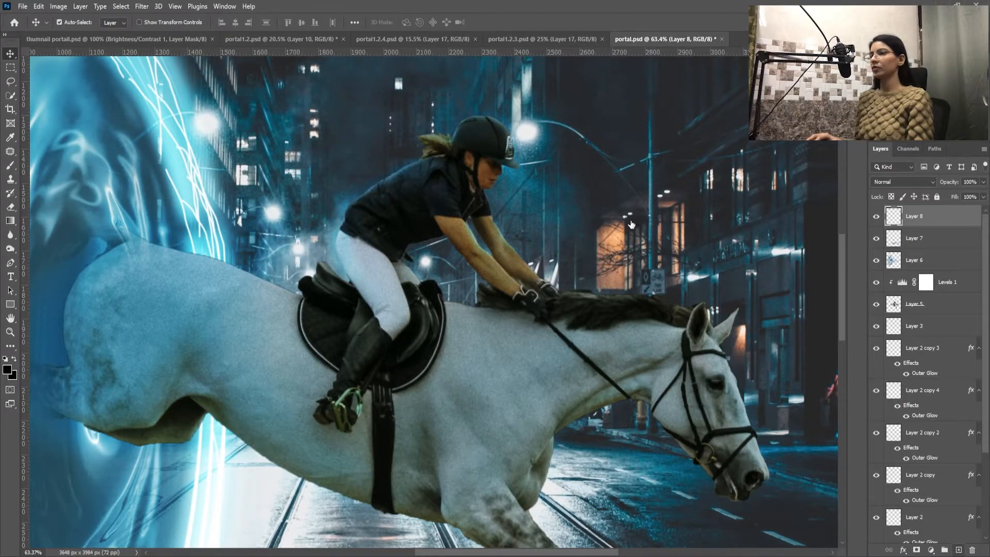
left_click(9, 167)
right_click(12, 165)
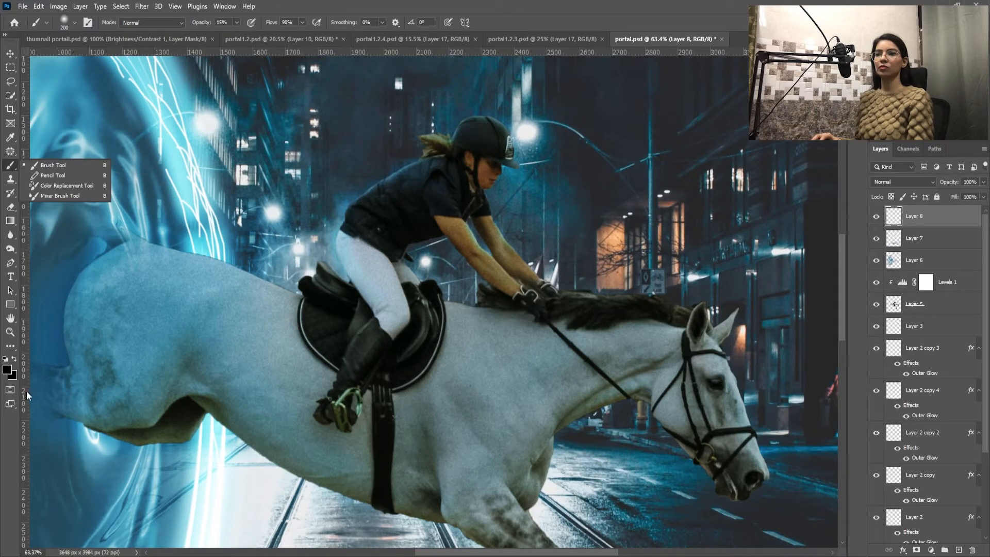
left_click(6, 372)
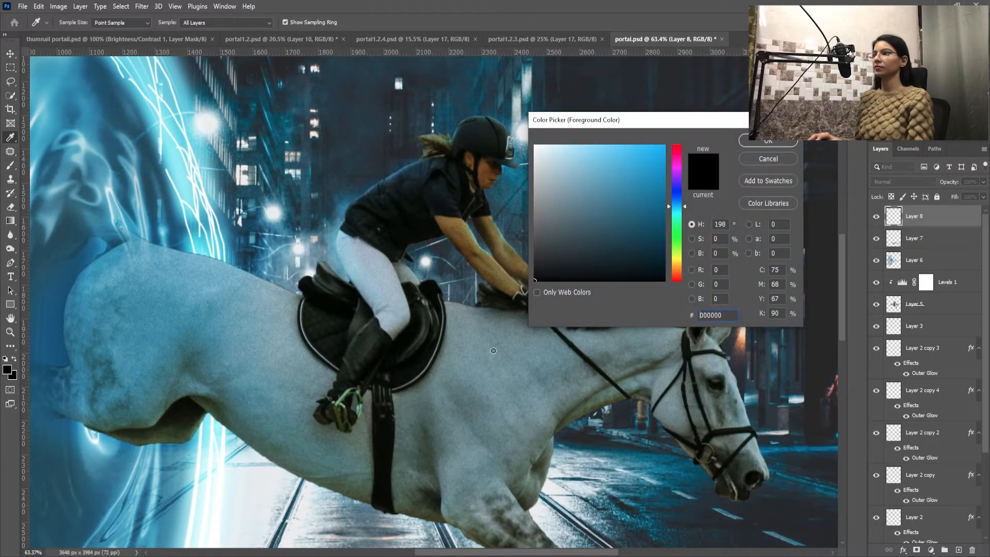
left_click(743, 138)
key("b")
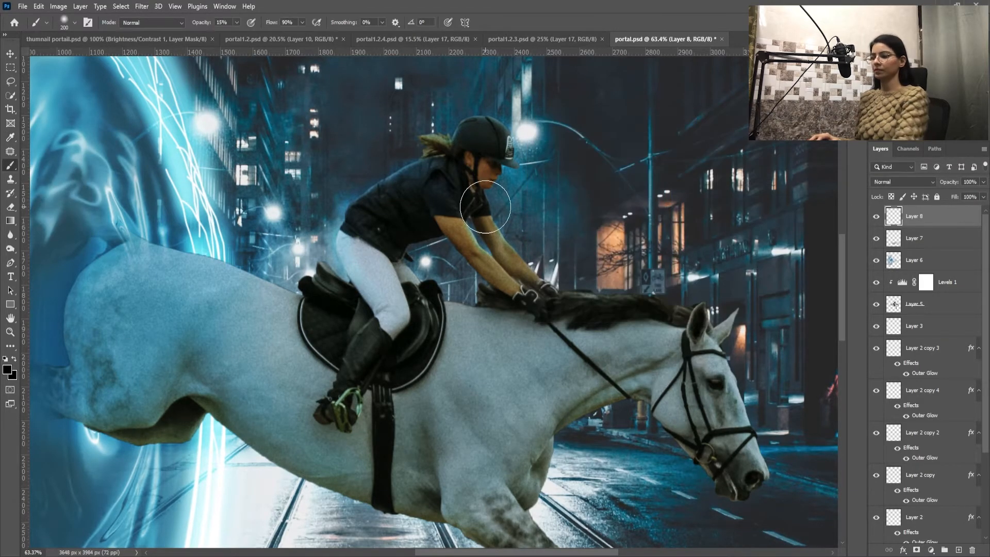
- Shade the rider's forearms in black with a 50 px brush, undoing the first strokes and repainting at 12% opacity
scroll(474, 191, "up", 8)
key("bracketleft")
key("bracketleft")
key("bracketleft")
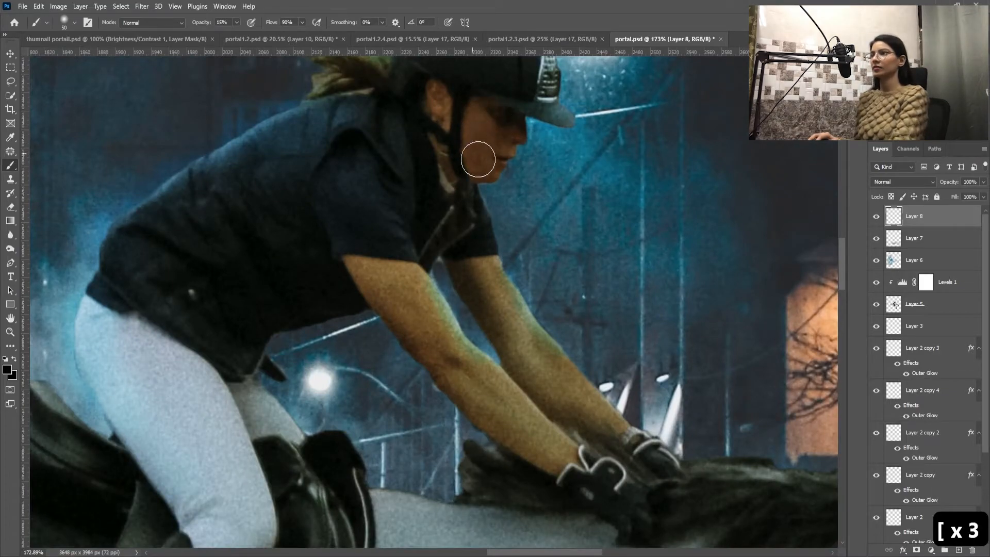
left_click_drag(510, 282, 607, 405)
mouse_move(404, 277)
left_mouse_down()
mouse_move(544, 436)
mouse_move(536, 448)
left_mouse_up()
key("ctrl+z")
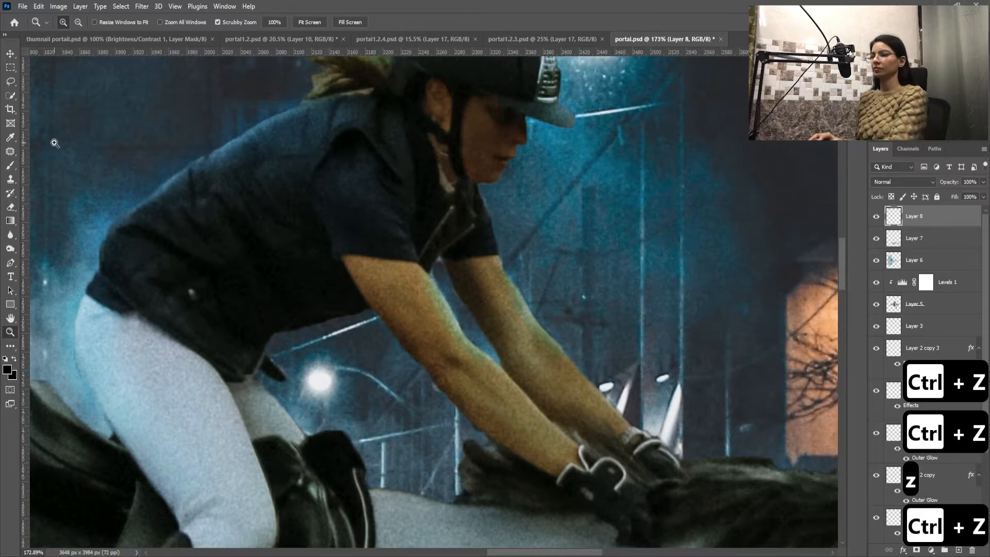
left_click(238, 22)
left_click(234, 36)
left_click_drag(378, 285, 547, 448)
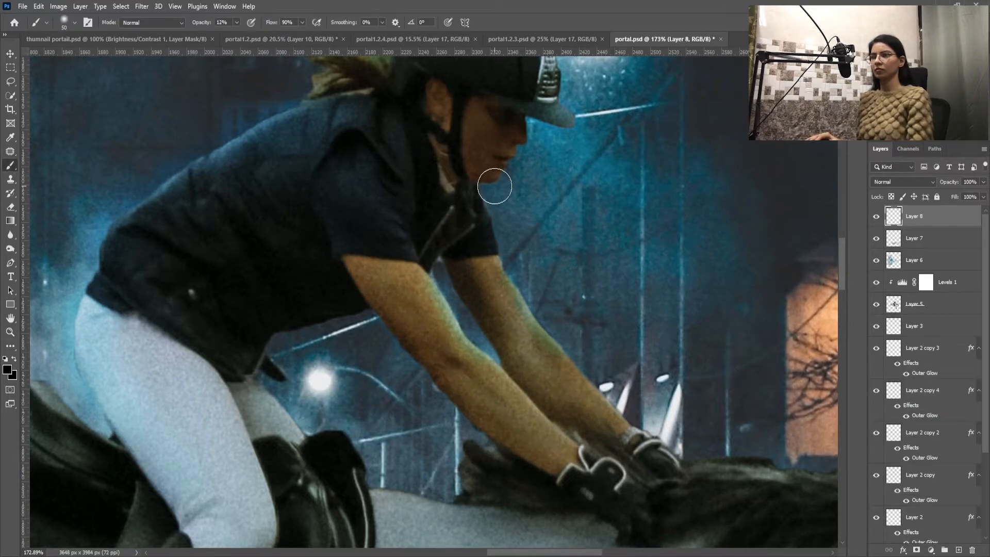
- Shade the rider's neck and eye area in black at 12% opacity, replacing the 15 px stroke with 40 px brushwork
scroll(495, 186, "up", 5)
key("[")
key("[")
key("[")
key("[")
key("[")
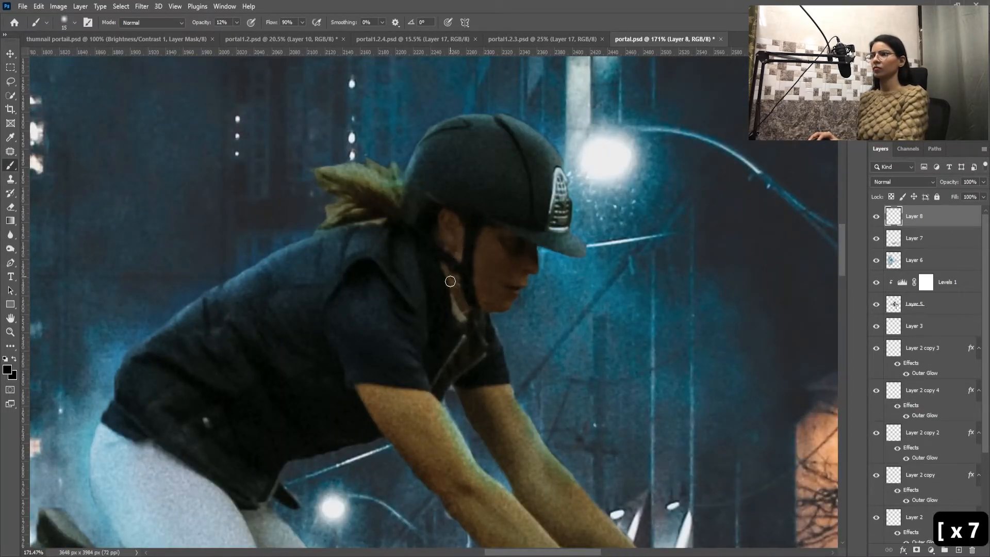
key("ctrl+z")
key("]")
key("]")
key("]")
key("]")
key("]")
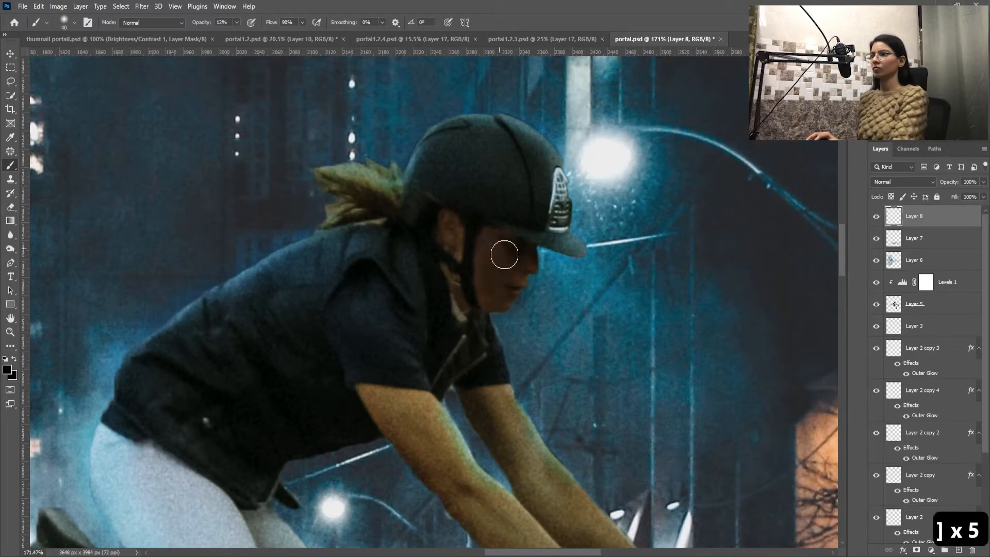
- Finish shading the rider's face with a 25 px brush and set Layer 8's opacity to 83%
key("[")
key("[")
key("[")
scroll(502, 289, "down", 5)
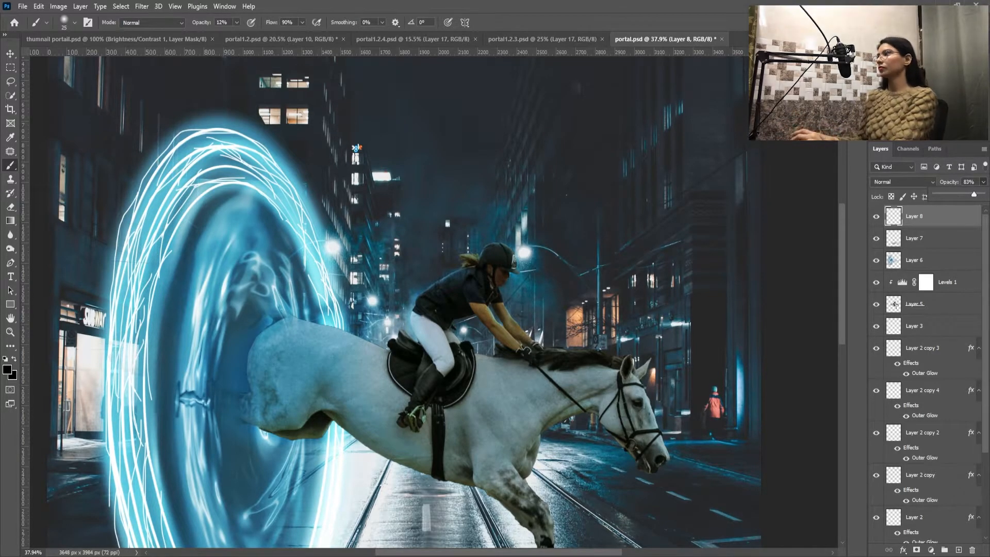
left_click_drag(965, 196, 972, 197)
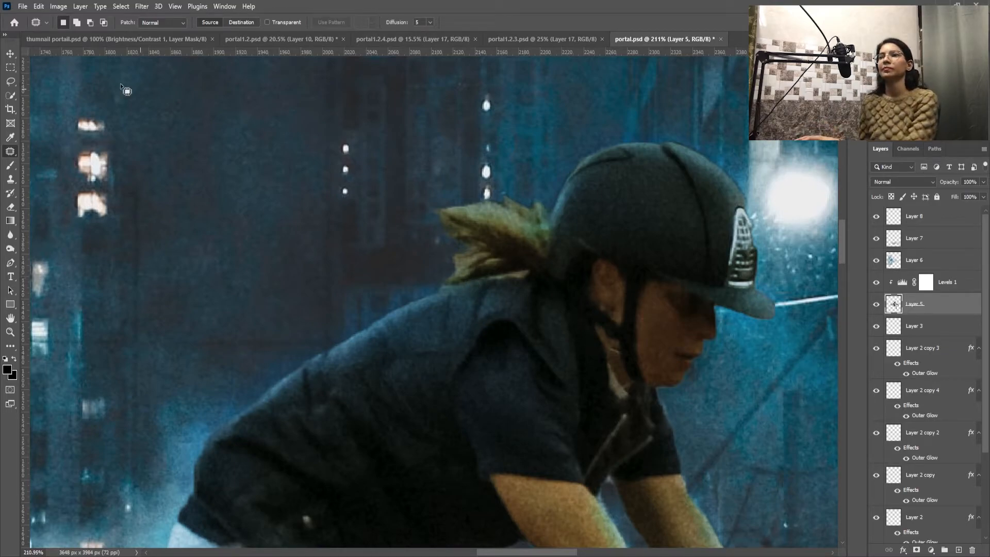
- Trace a closed Pen path around the rider's ponytail on Layer 5
left_click(10, 266)
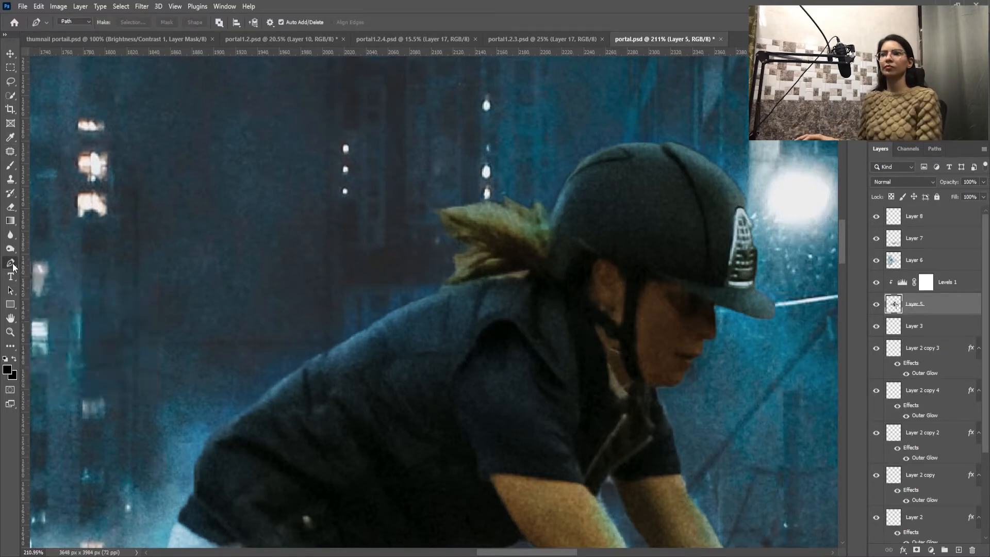
left_click_drag(506, 278, 491, 280)
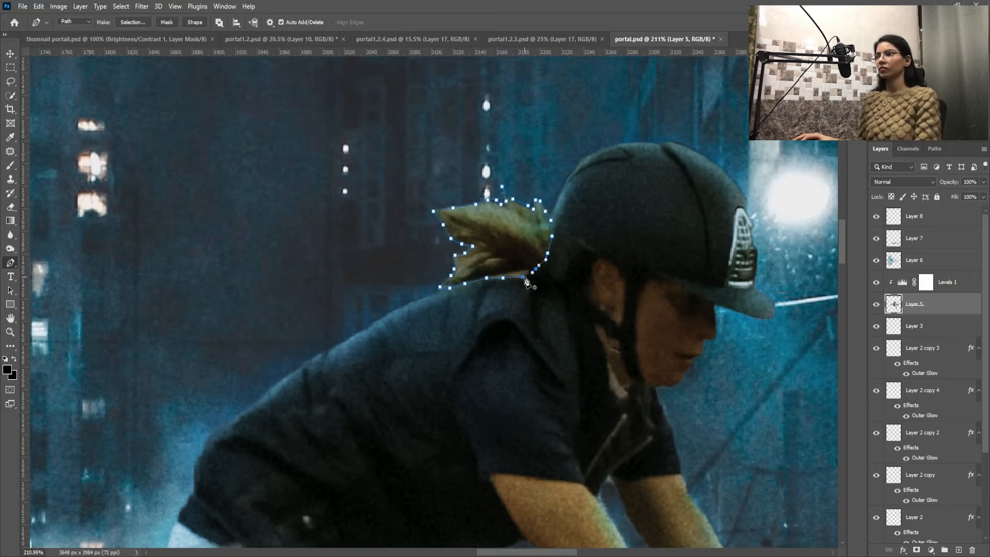
left_click(525, 279)
- Convert the ponytail path into a new selection with a 0 px feather radius and delete the selected hair
scroll(523, 273, "down", 2)
right_click(520, 261)
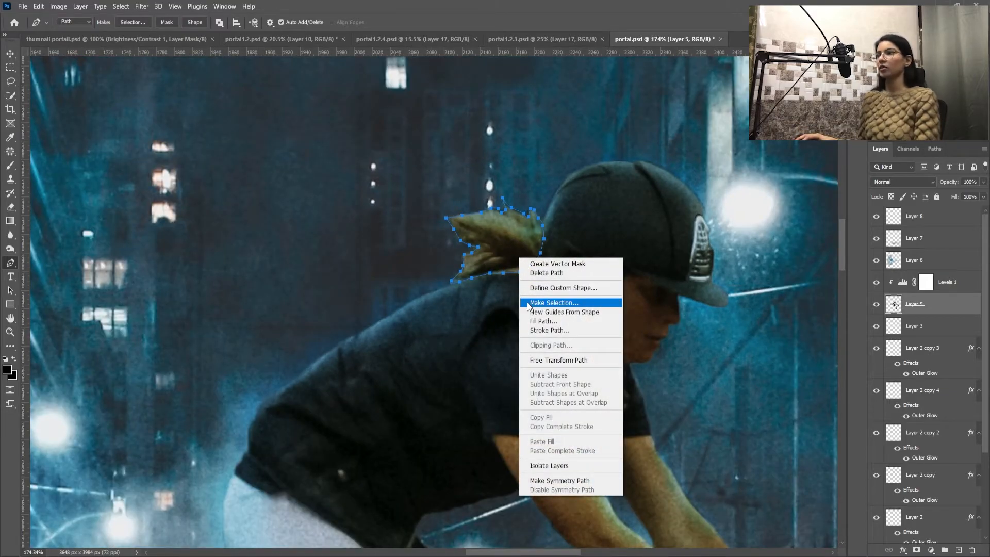
left_click(535, 303)
key("Delete")
type("0")
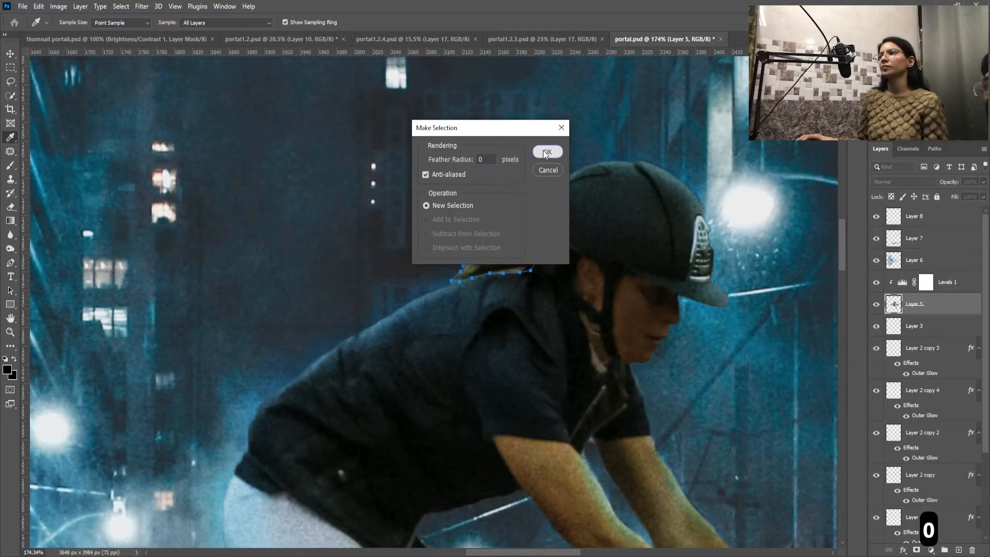
left_click(547, 151)
key("ctrl+z")
key("Delete")
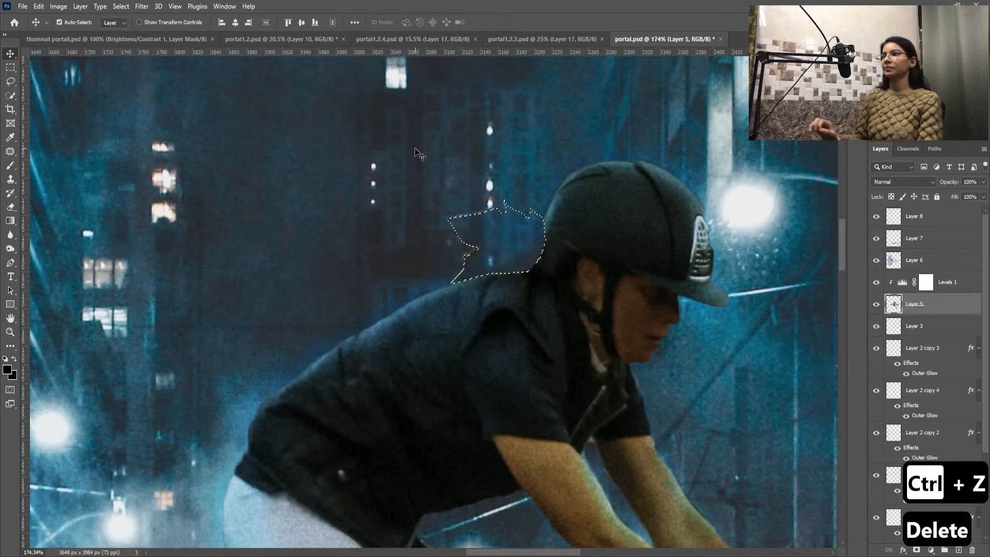
- Erase the leftover hair specks behind the rider's helmet on Layer 5, undoing the stroke that strays
scroll(533, 99, "up", 4)
right_click(15, 208)
left_click(51, 207)
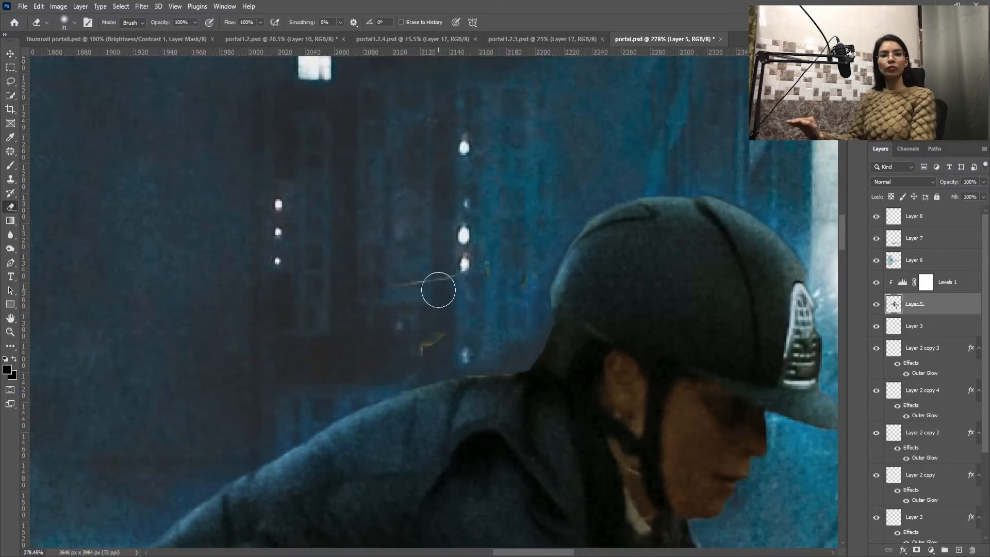
left_click_drag(439, 271, 577, 249)
key("ctrl+z")
mouse_move(495, 278)
left_mouse_down()
mouse_move(407, 362)
mouse_move(503, 280)
mouse_move(526, 292)
left_mouse_up()
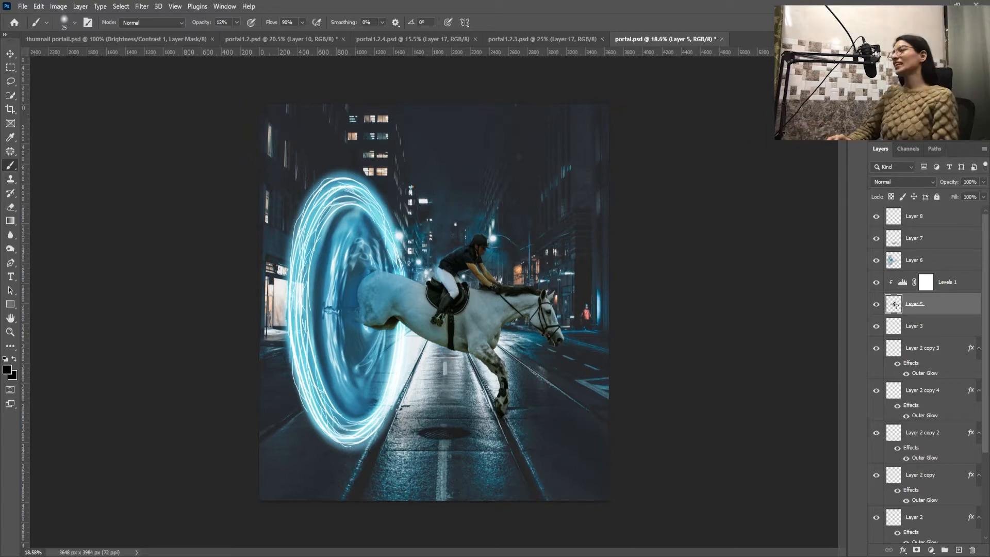
- Create a new layer above Layer 5 and sample the portal's light blue as the foreground colour
left_click(959, 550)
right_click(10, 136)
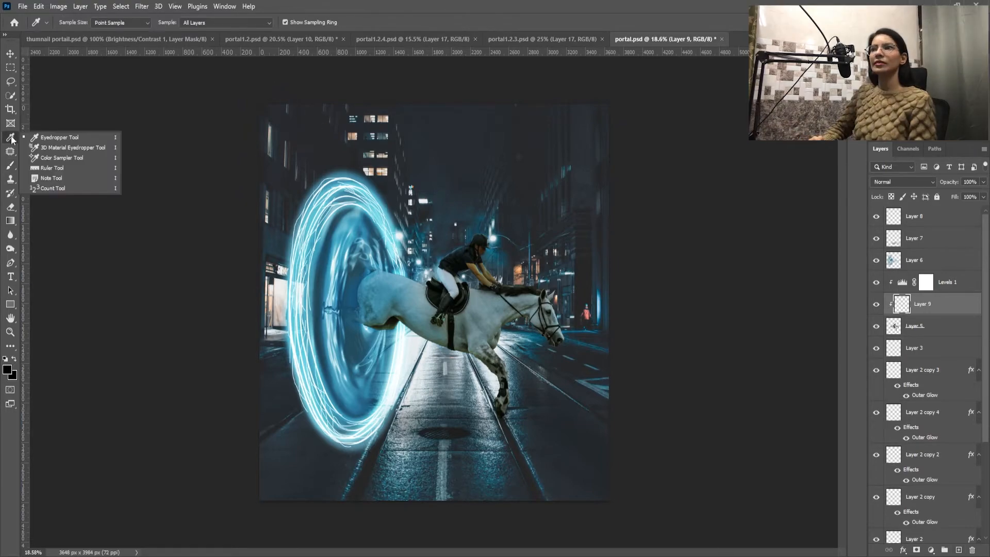
left_click(42, 136)
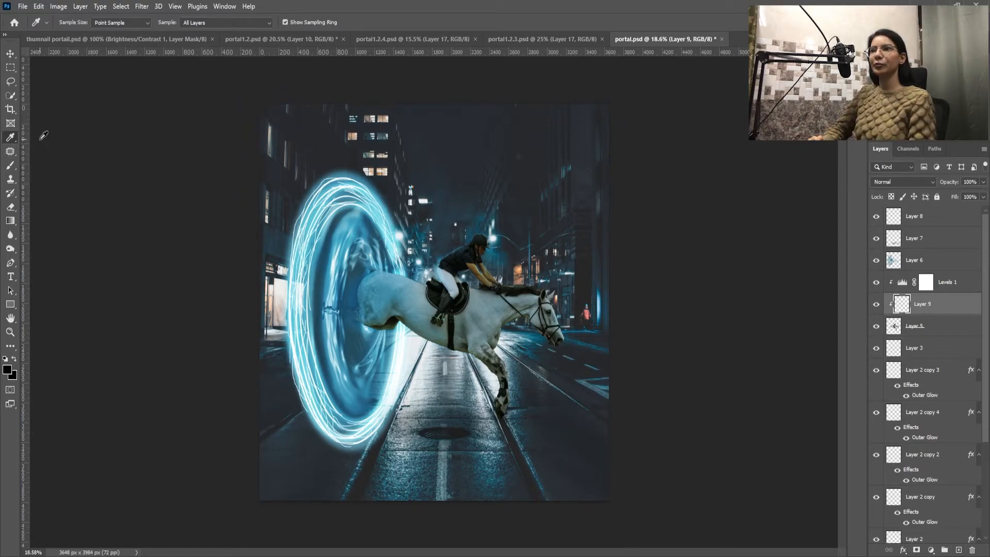
left_click(346, 229)
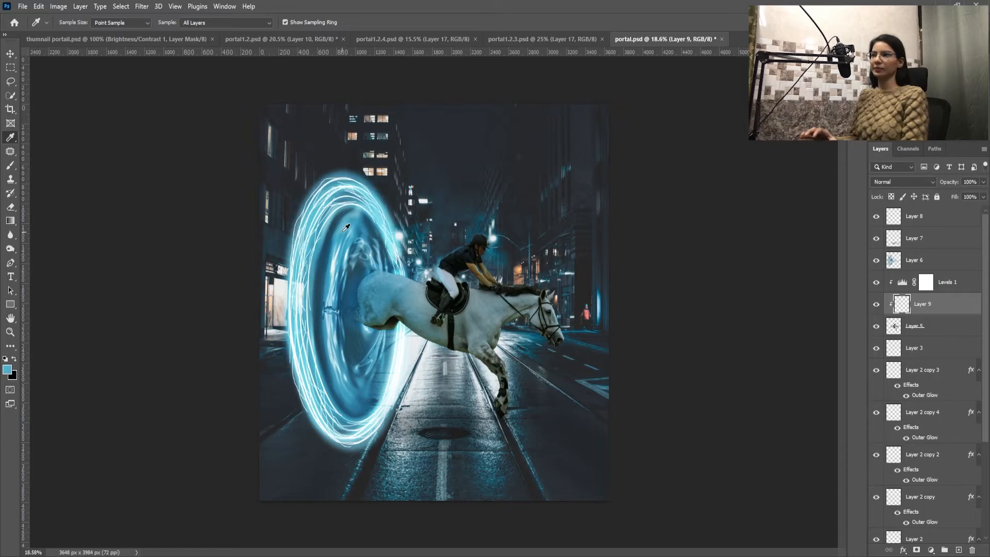
- Set the Brush to 600 px with 56% opacity
left_click(9, 166)
key("bracketright")
key("bracketright")
key("bracketright")
key("bracketright")
key("bracketright")
key("bracketright")
key("bracketright")
key("bracketright")
key("bracketright")
key("bracketright")
key("bracketright")
key("bracketright")
key("bracketright")
key("bracketright")
key("bracketright")
key("bracketright")
key("bracketright")
left_click(238, 20)
left_click_drag(249, 33, 251, 33)
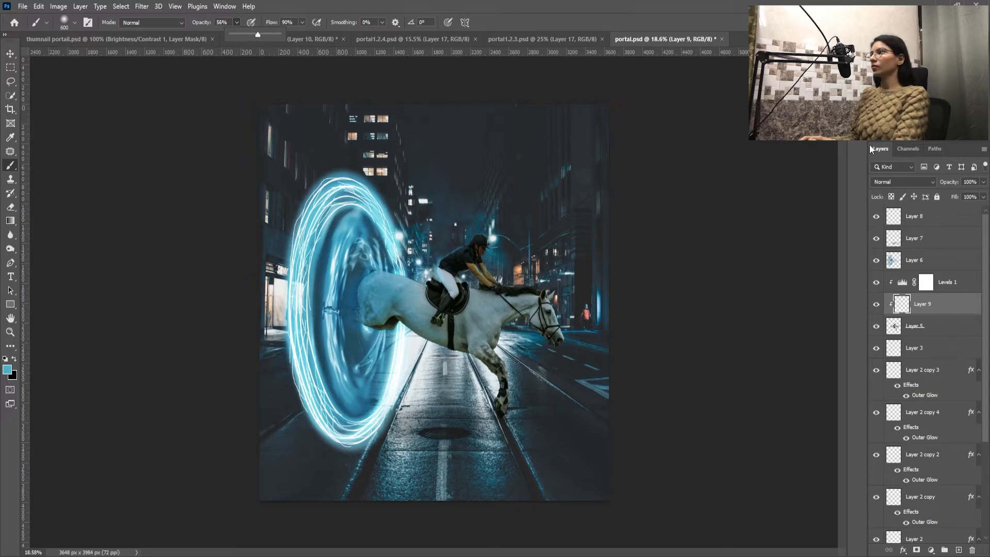
- Set Layer 9's blend mode to Overlay and move it to the top of the layer stack
left_click(911, 183)
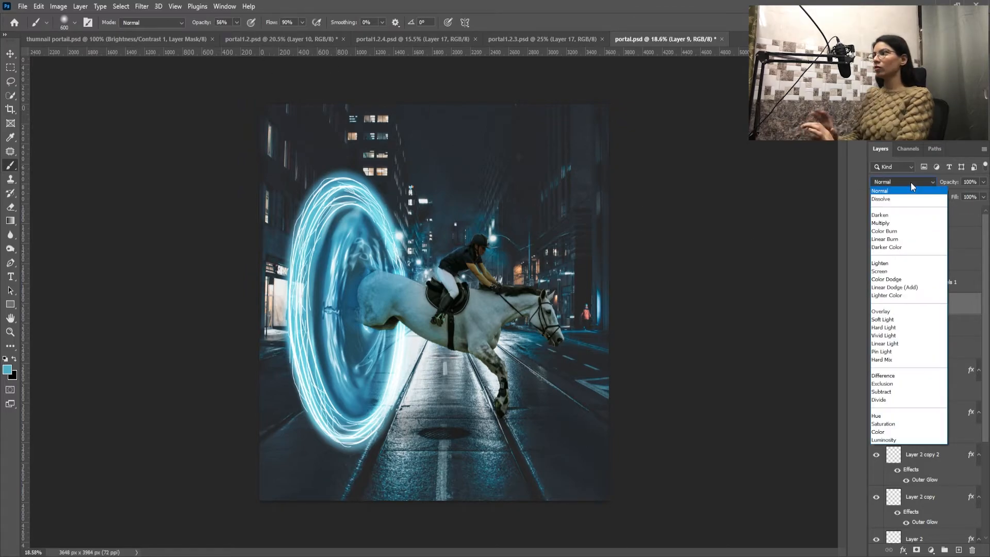
left_click(890, 311)
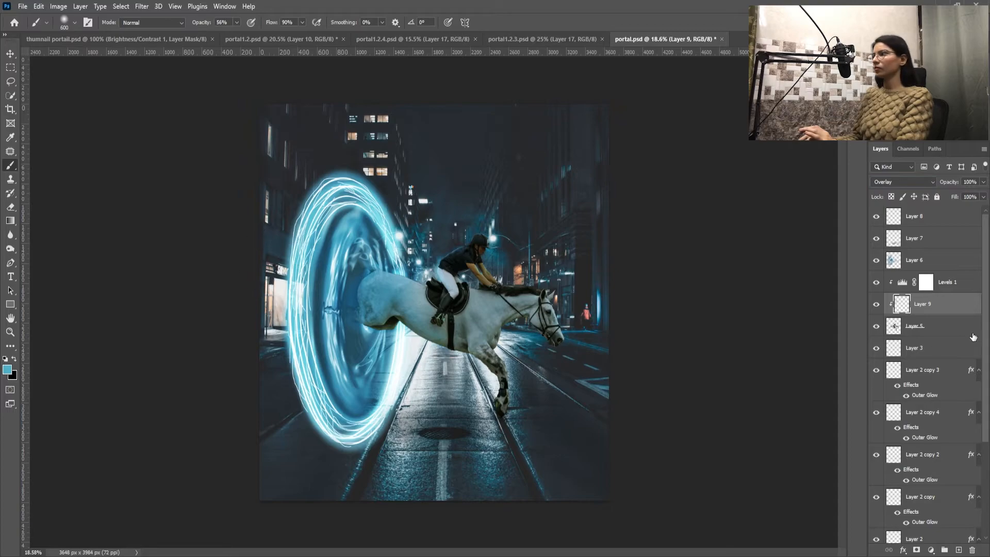
key("ctrl+bracketright")
key("ctrl+bracketright")
key("ctrl+bracketright")
key("ctrl+bracketright")
- Paint soft blue light along the image's left edge on Layer 9 and reduce the brush size
mouse_move(273, 496)
left_mouse_down()
mouse_move(332, 477)
mouse_move(286, 230)
mouse_move(270, 436)
left_mouse_up()
key("bracketleft")
key("bracketleft")
key("bracketleft")
key("bracketleft")
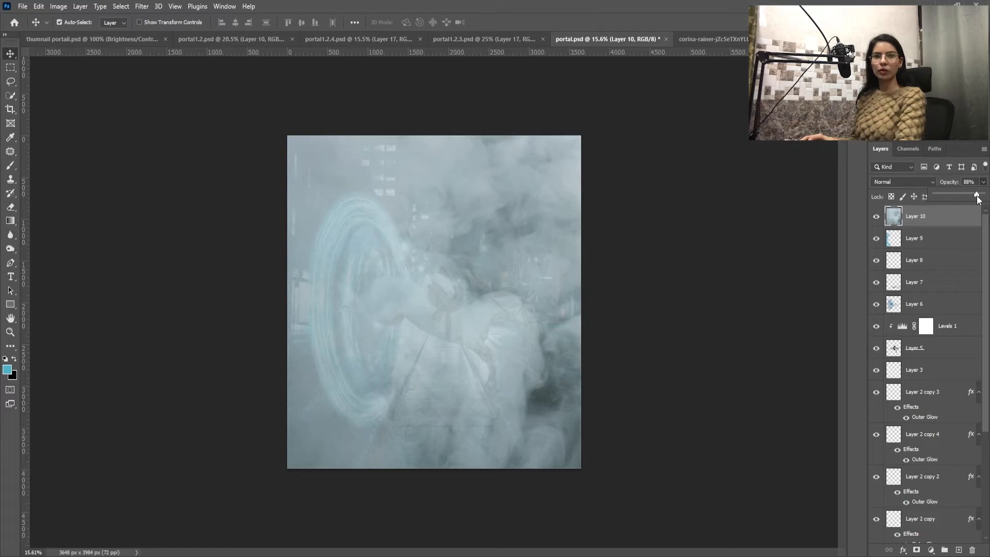
- Lower the smoke layer's (Layer 10) opacity to 60% and enlarge the Eraser to 600 px
left_click_drag(978, 199, 963, 194)
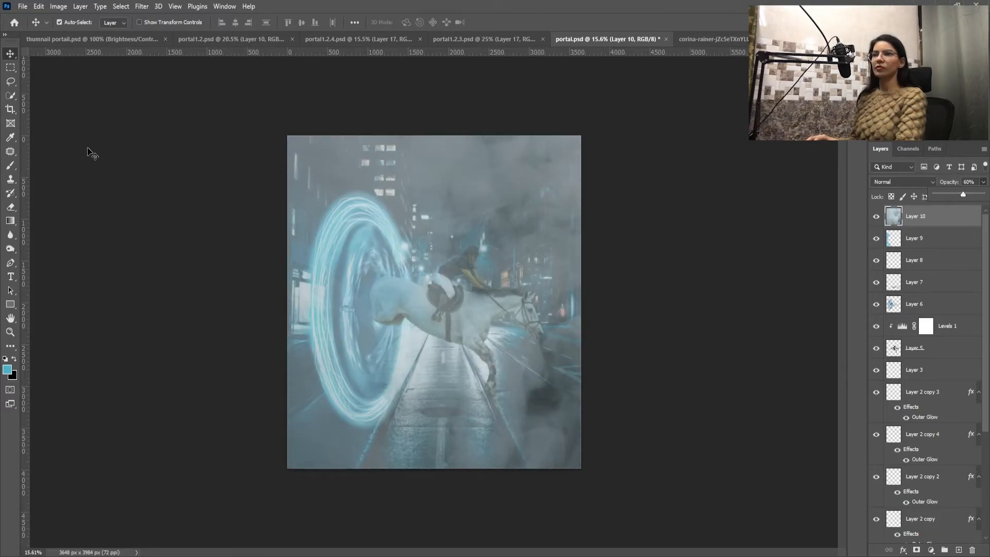
left_click(6, 208)
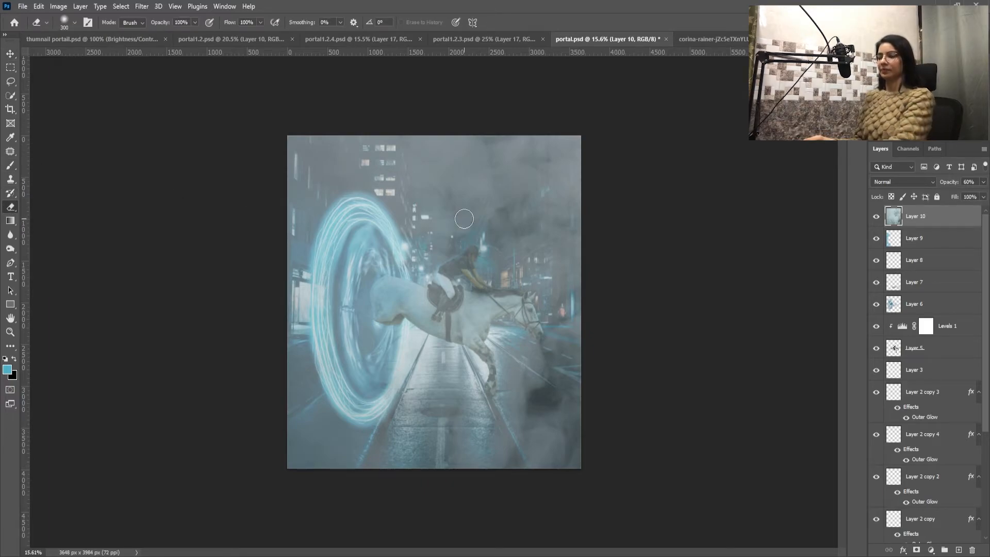
key("bracketright")
key("bracketright")
key("bracketright")
- Undo the full-strength erasing and thin the smoke around the portal, horse and rider with the Eraser at 10% opacity
left_click_drag(464, 219, 400, 253)
key("ctrl+z")
left_click(195, 23)
left_click_drag(198, 35, 152, 35)
mouse_move(438, 225)
left_mouse_down()
mouse_move(444, 293)
mouse_move(332, 379)
mouse_move(425, 189)
mouse_move(554, 174)
left_mouse_up()
scroll(420, 281, "up", 5)
scroll(617, 242, "down", 5)
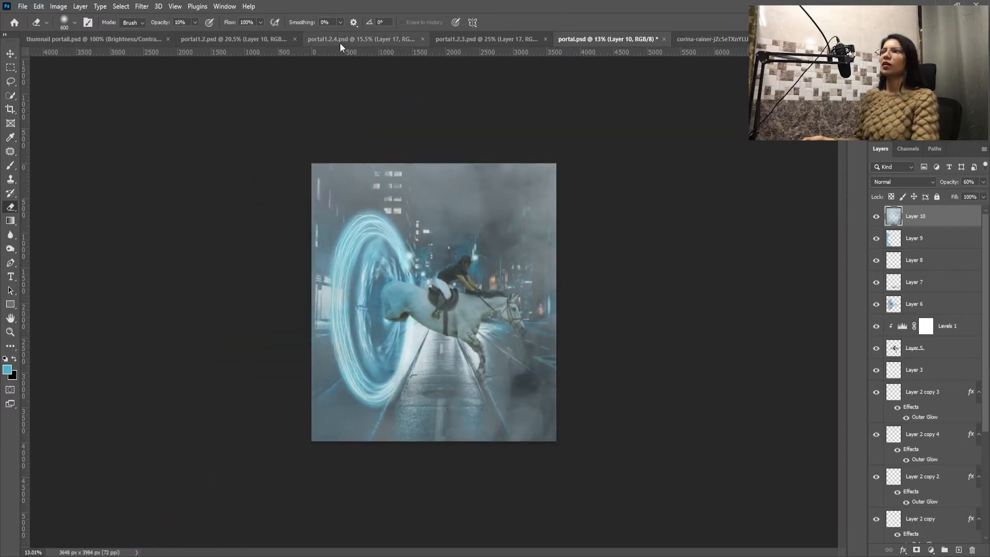
scroll(434, 302, "up", 2)
mouse_move(268, 488)
left_mouse_down()
mouse_move(347, 133)
mouse_move(398, 309)
mouse_move(351, 300)
mouse_move(340, 431)
left_mouse_up()
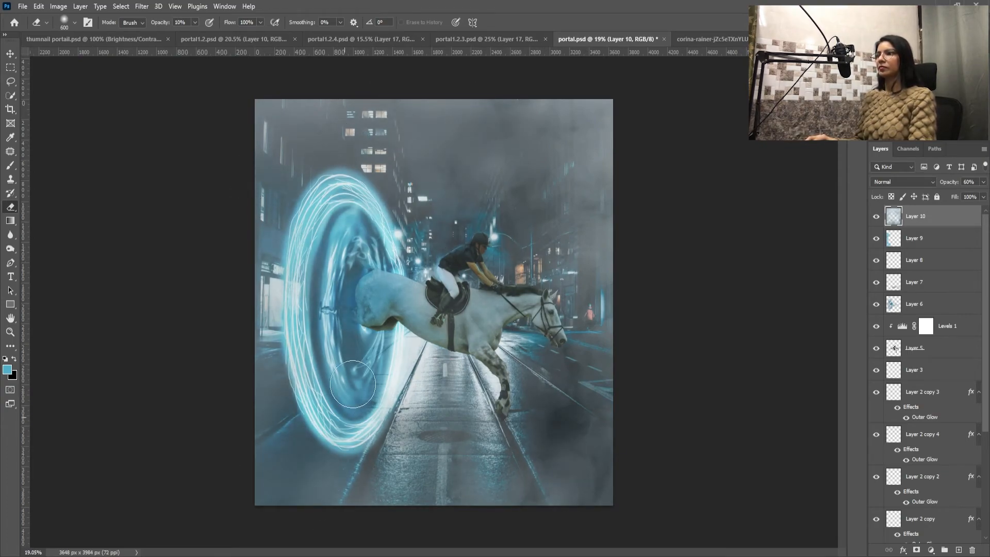
- Thin the smoke over the lower road with a 900 px Eraser and set Layer 10's opacity to 64%
key("bracketright")
key("bracketright")
key("bracketright")
mouse_move(455, 471)
left_mouse_down()
mouse_move(514, 241)
mouse_move(440, 485)
mouse_move(541, 471)
left_mouse_up()
left_click(983, 182)
mouse_move(963, 195)
left_mouse_down()
mouse_move(967, 229)
mouse_move(966, 195)
left_mouse_up()
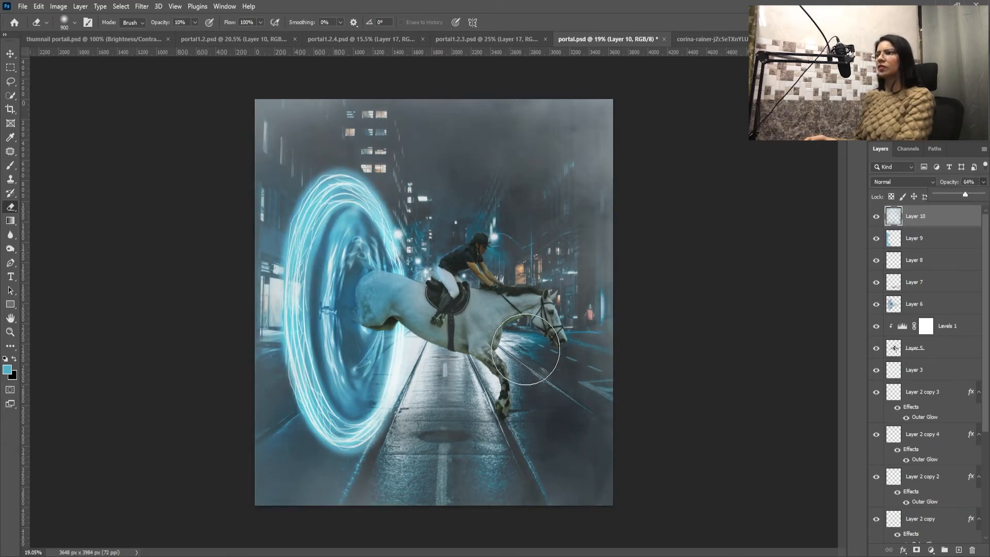
- Add a Hue/Saturation adjustment above the smoke layer and clip it to Layer 10
left_click(930, 551)
left_click(931, 551)
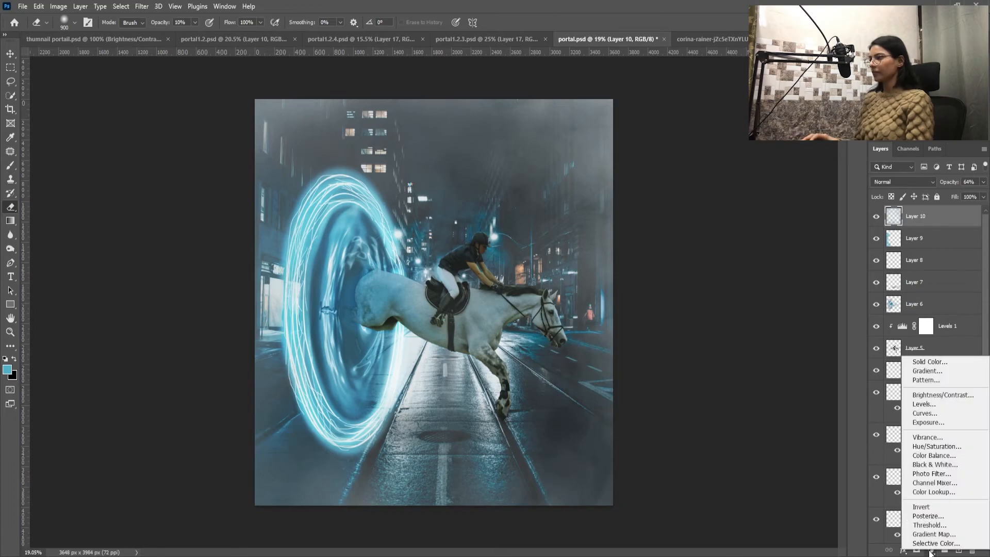
left_click(936, 447)
left_click(775, 240)
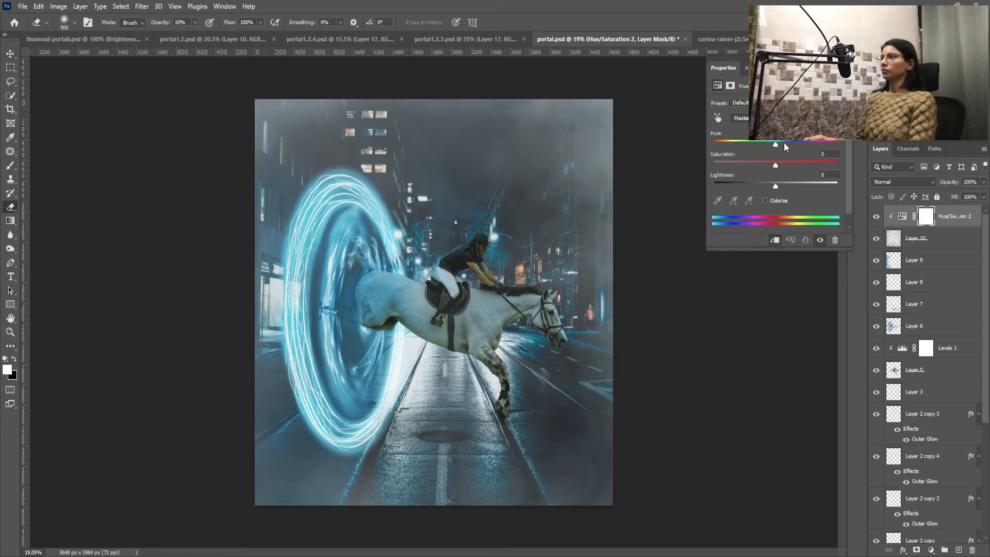
- Colorize the smoke blue with the clipped Hue/Saturation adjustment, shifting the hue and setting the saturation to 66
mouse_move(796, 148)
left_mouse_down()
mouse_move(776, 156)
mouse_move(824, 178)
mouse_move(809, 181)
mouse_move(797, 144)
left_mouse_up()
left_click(765, 200)
left_click_drag(744, 166, 822, 170)
left_click_drag(795, 145, 785, 147)
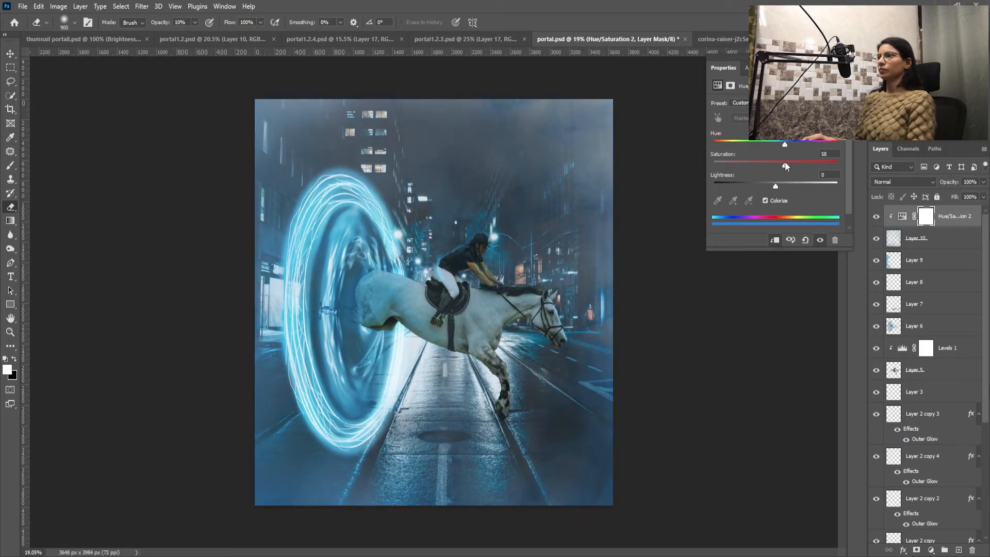
left_click_drag(770, 169, 792, 176)
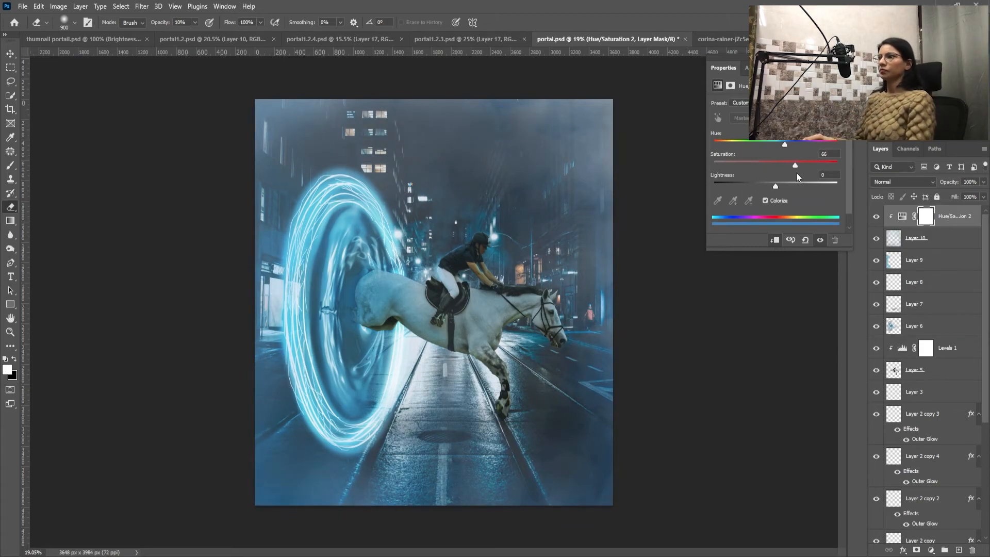
left_click(847, 58)
- Soften the blue tint over parts of the image by erasing on the Hue/Saturation 2 mask with the Eraser at 38% opacity
scroll(704, 331, "down", 3)
left_click_drag(489, 450, 546, 437)
scroll(580, 215, "up", 3)
left_click(195, 22)
left_click_drag(195, 34, 209, 41)
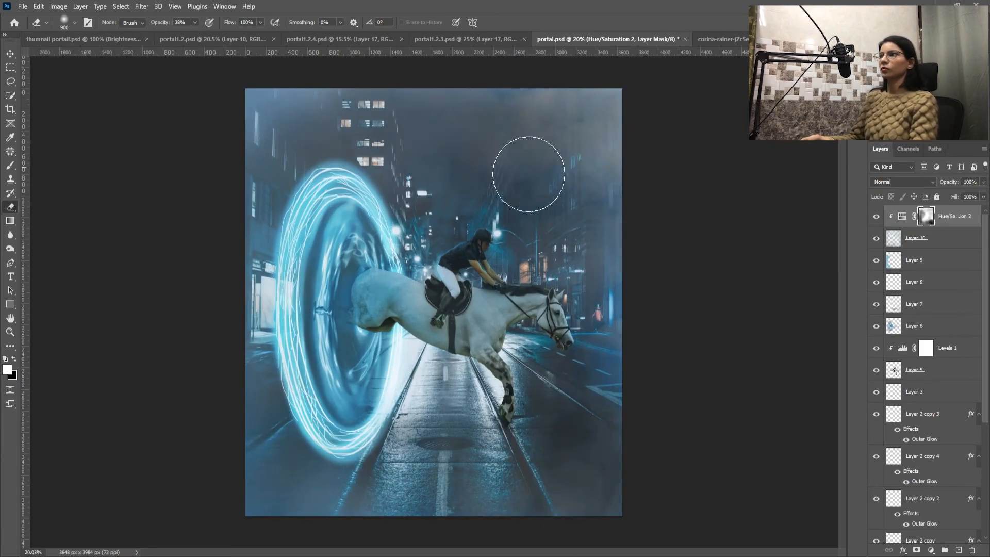
scroll(510, 320, "down", 2)
scroll(594, 323, "up", 1)
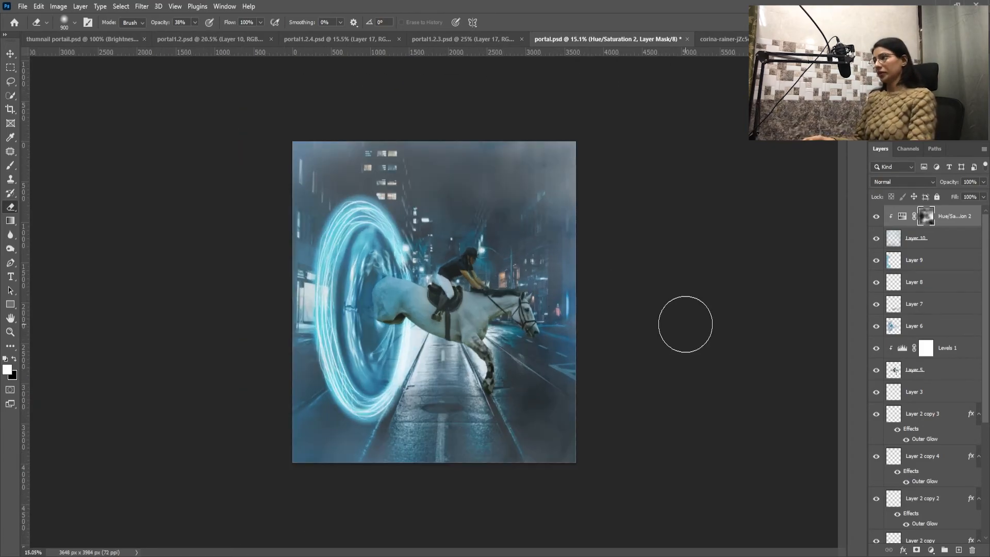
- Reopen the Hue/Saturation 2 adjustment and fine-tune the hue of the smoke's blue tint
scroll(456, 305, "up", 3)
left_click(930, 550)
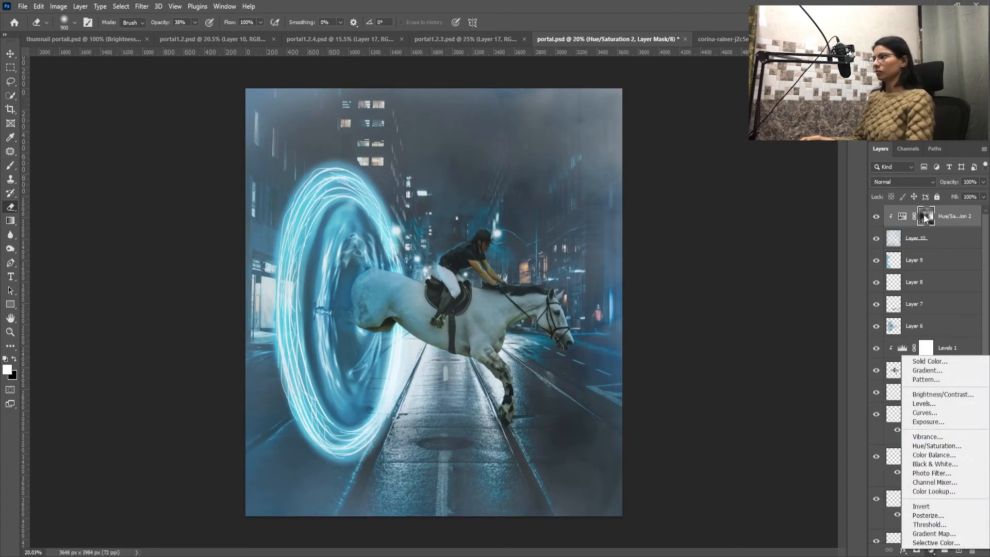
double_click(901, 218)
left_click_drag(785, 145, 786, 144)
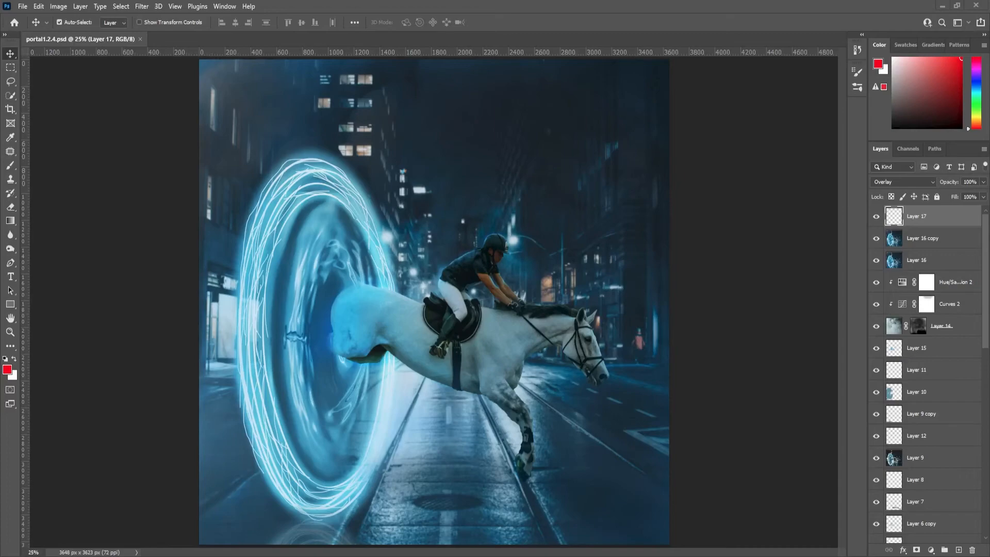